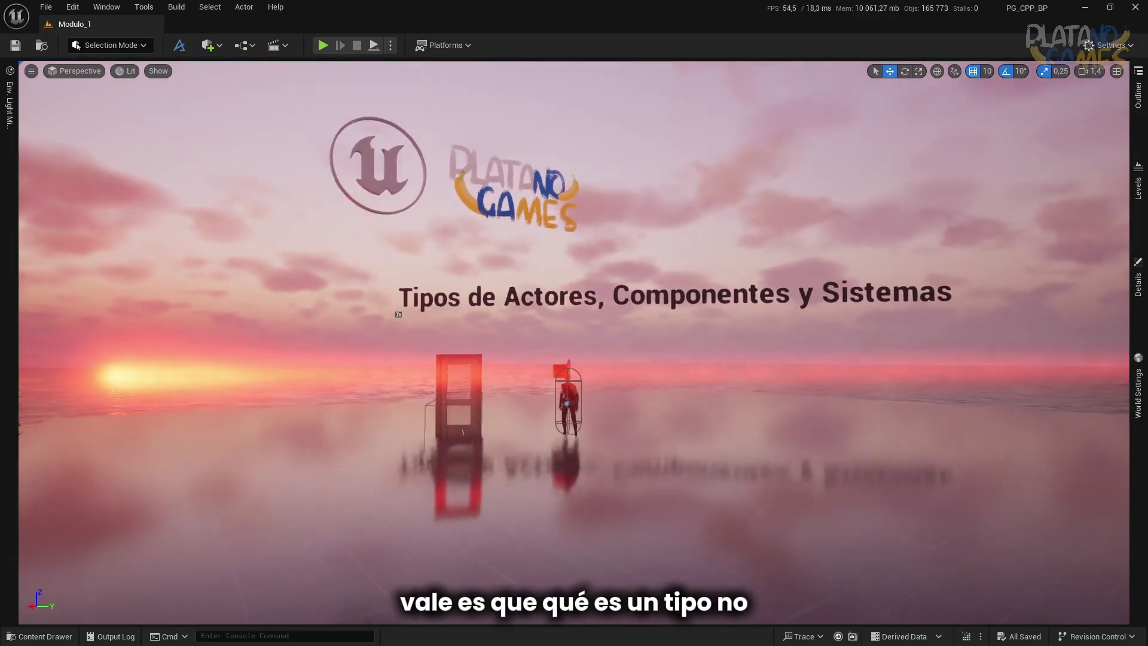
- Turn the level view toward the door and select it
{"action": "scroll", "coordinate": [572, 429], "scroll_direction": "up", "scroll_amount": 3}
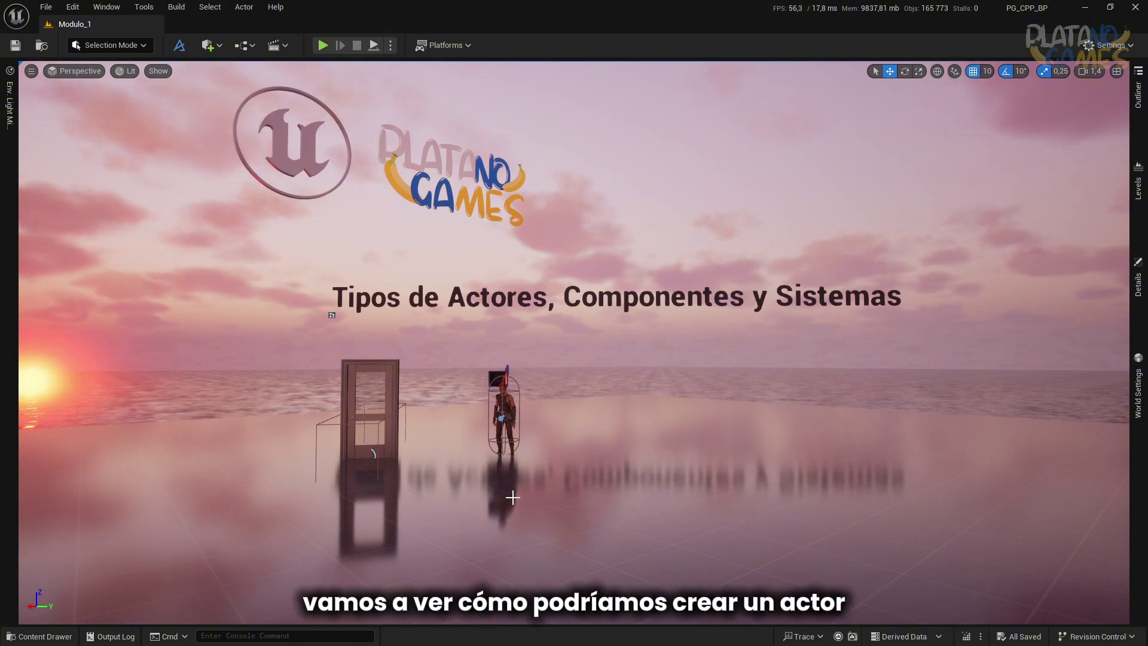
{"action": "mouse_move", "coordinate": [512, 526]}
{"action": "right_mouse_down"}
{"action": "mouse_move", "coordinate": [491, 529]}
{"action": "mouse_move", "coordinate": [469, 412]}
{"action": "mouse_move", "coordinate": [436, 436]}
{"action": "right_mouse_up"}
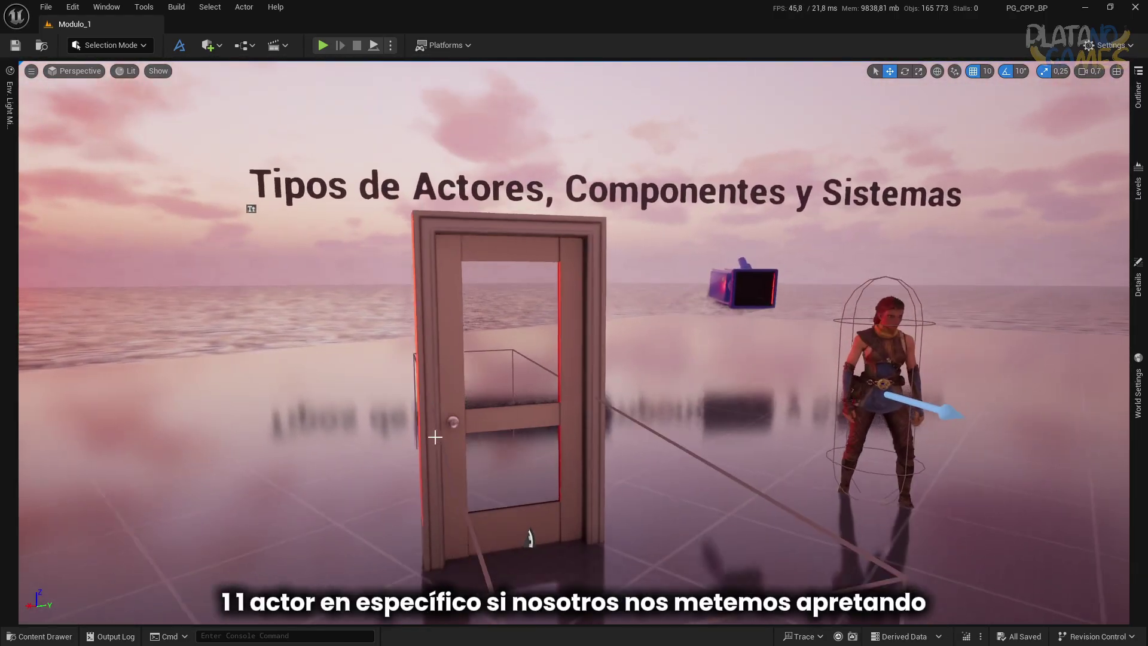
{"action": "left_click", "coordinate": [441, 580]}
{"action": "scroll", "coordinate": [441, 580], "scroll_direction": "down", "scroll_amount": 5}
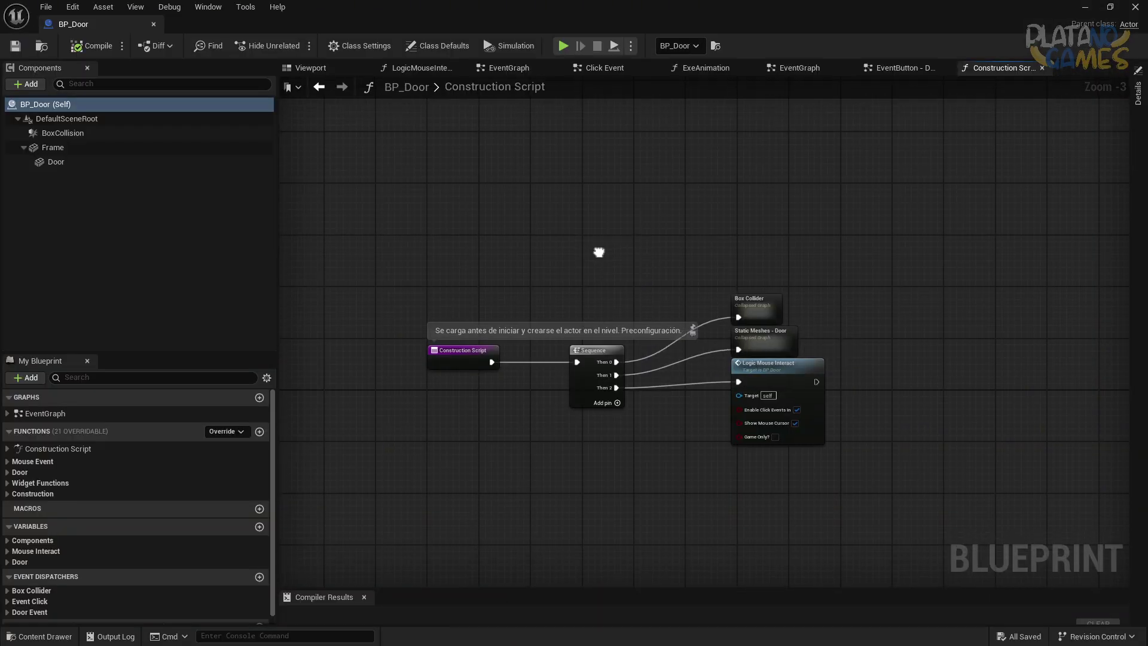
- Browse BP_Door's EventGraph, Click Event, ExeAnimation, EventButton - Debug and LogicMouseInteract graphs
{"action": "left_click", "coordinate": [512, 69]}
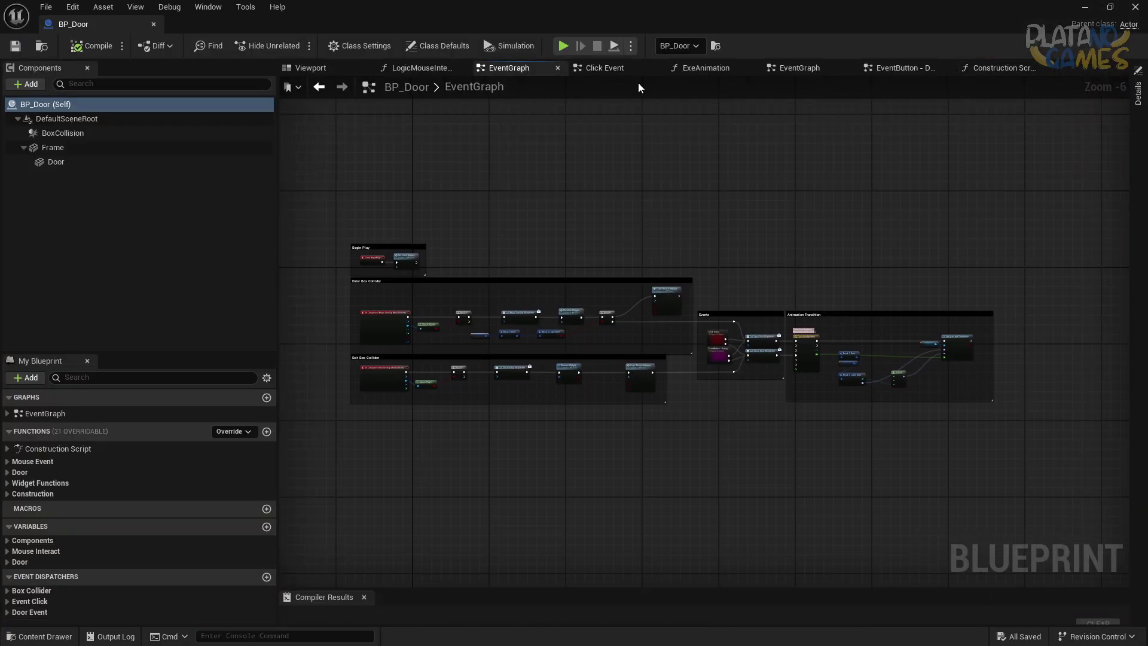
{"action": "left_click", "coordinate": [616, 69]}
{"action": "left_click", "coordinate": [716, 70]}
{"action": "left_click", "coordinate": [821, 70]}
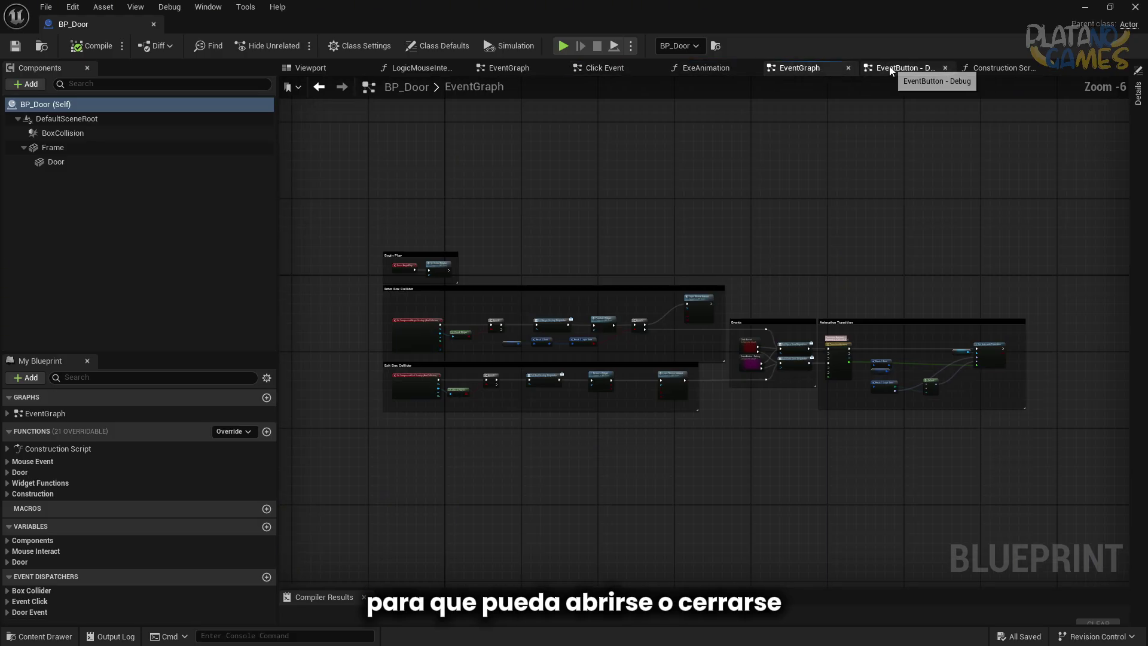
{"action": "left_click", "coordinate": [900, 68]}
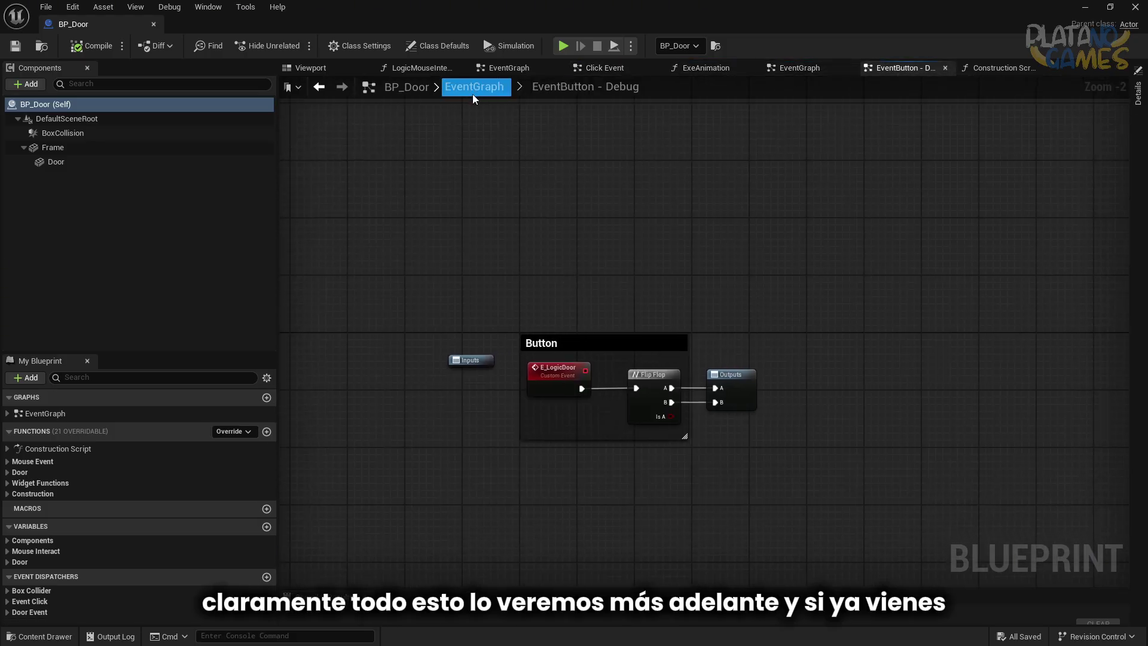
{"action": "left_click", "coordinate": [426, 71]}
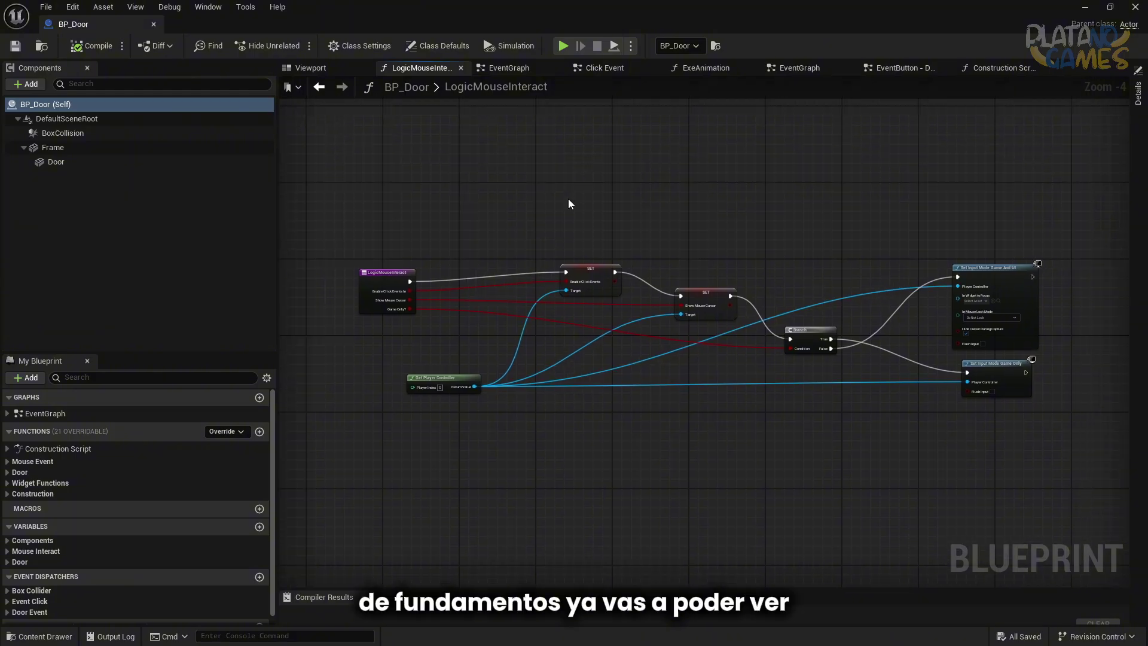
{"action": "left_click", "coordinate": [509, 67]}
- Widen the graph area and switch to the door Blueprint's 3D preview
{"action": "right_click_drag", "start_coordinate": [578, 197], "coordinate": [577, 200]}
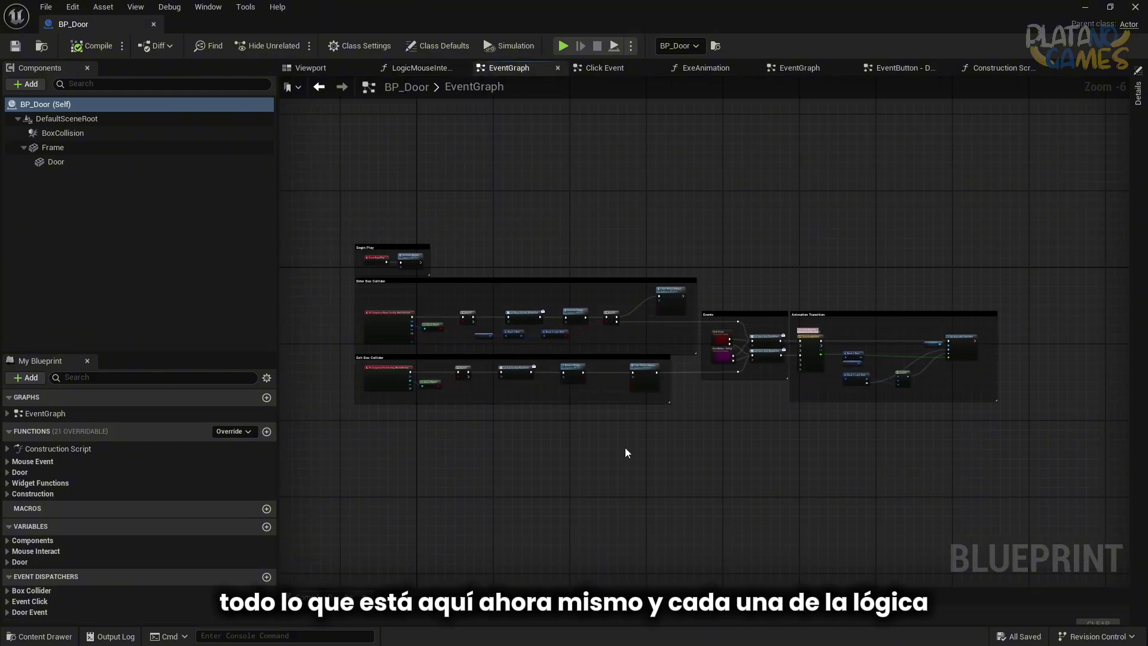
{"action": "left_click_drag", "start_coordinate": [279, 221], "coordinate": [221, 221]}
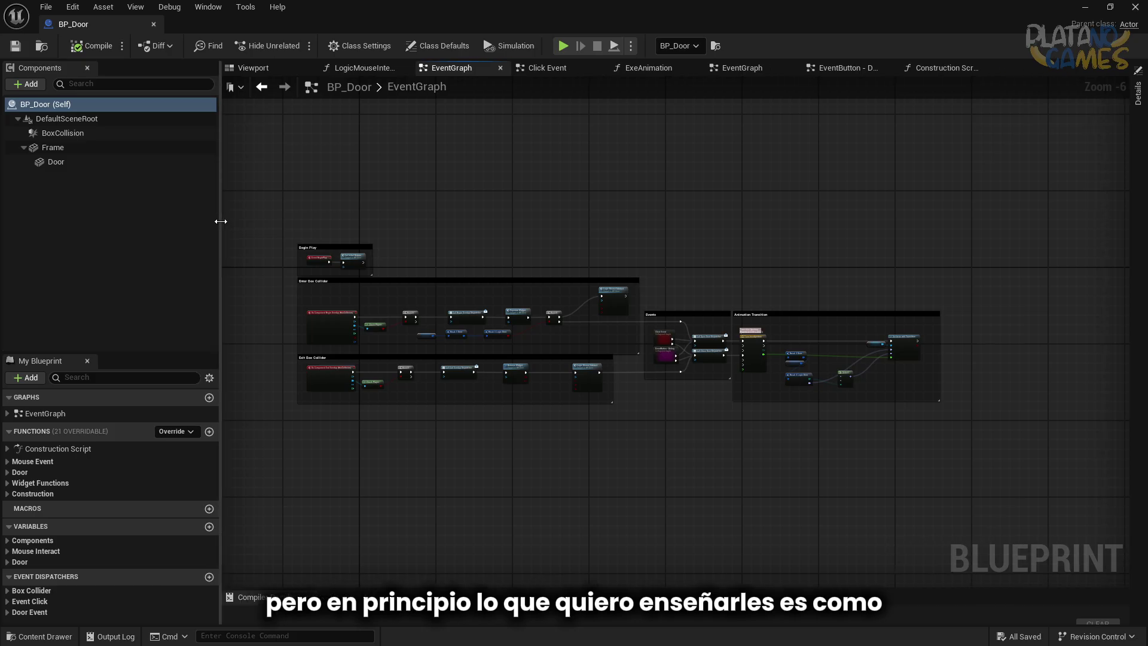
{"action": "left_click", "coordinate": [257, 67]}
- Inspect the BoxCollision, Frame and Door components, then close BP_Door and play Modulo_1
{"action": "scroll", "coordinate": [421, 328], "scroll_direction": "down", "scroll_amount": 5}
{"action": "right_click_drag", "start_coordinate": [233, 200], "coordinate": [234, 200]}
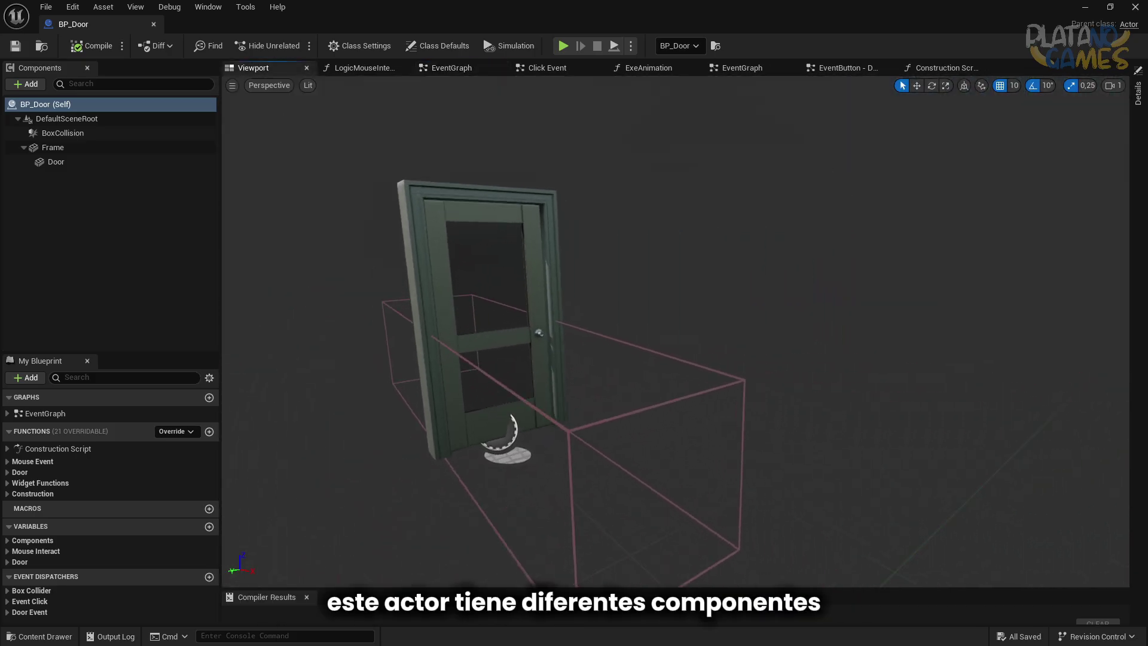
{"action": "left_click", "coordinate": [101, 137]}
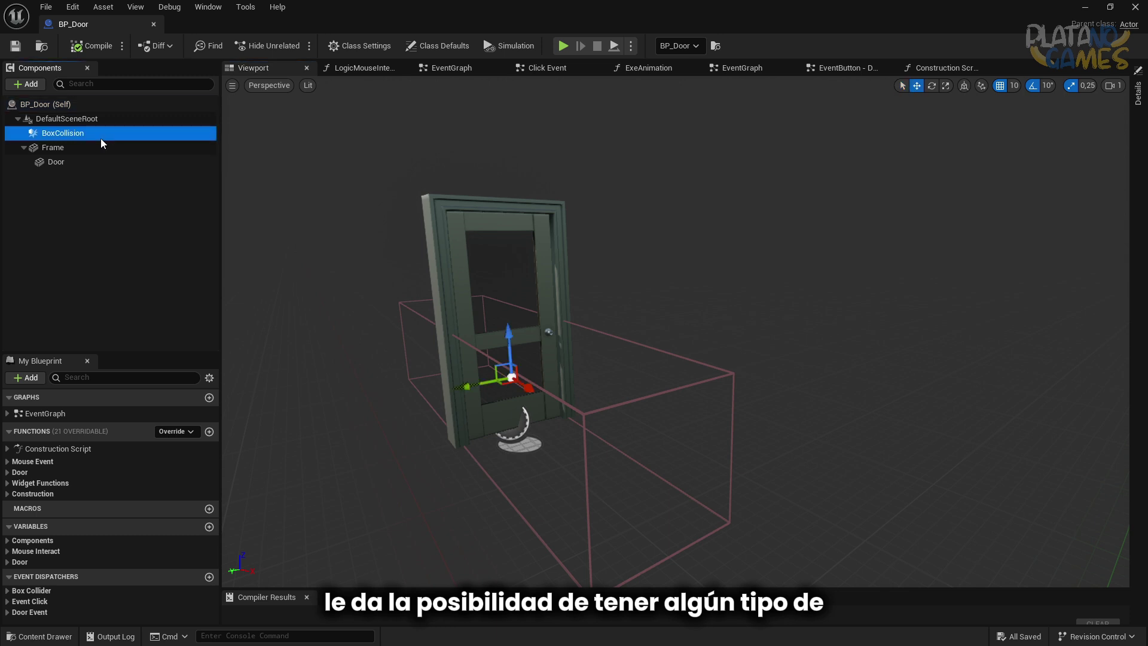
{"action": "left_click", "coordinate": [125, 160]}
{"action": "left_click", "coordinate": [128, 146]}
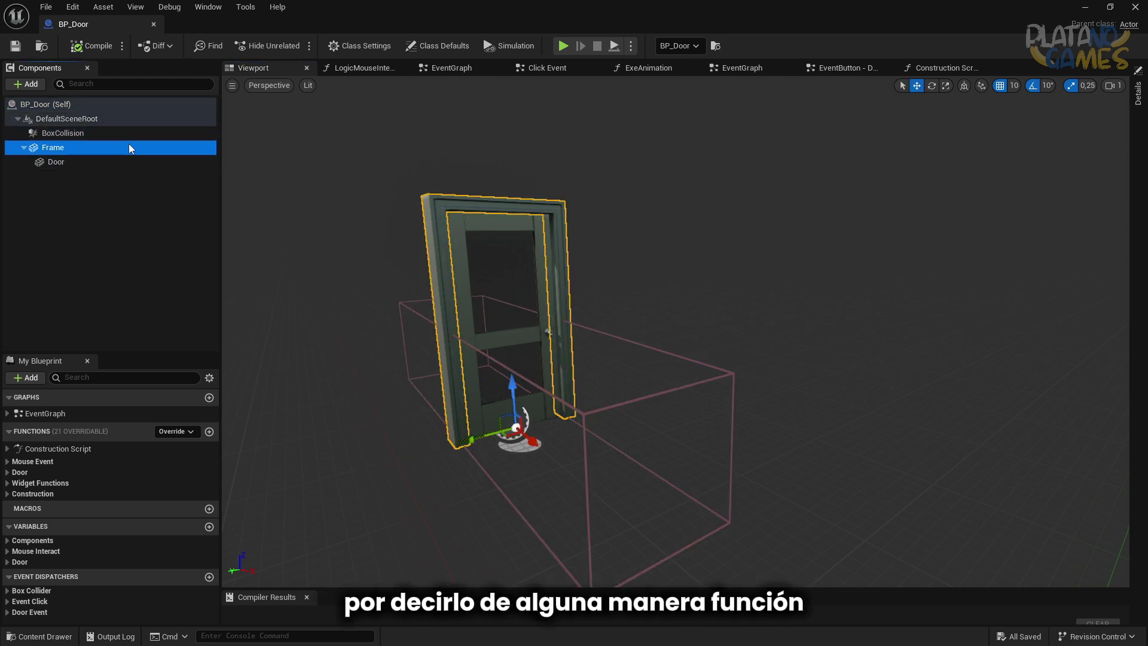
{"action": "left_click", "coordinate": [106, 162]}
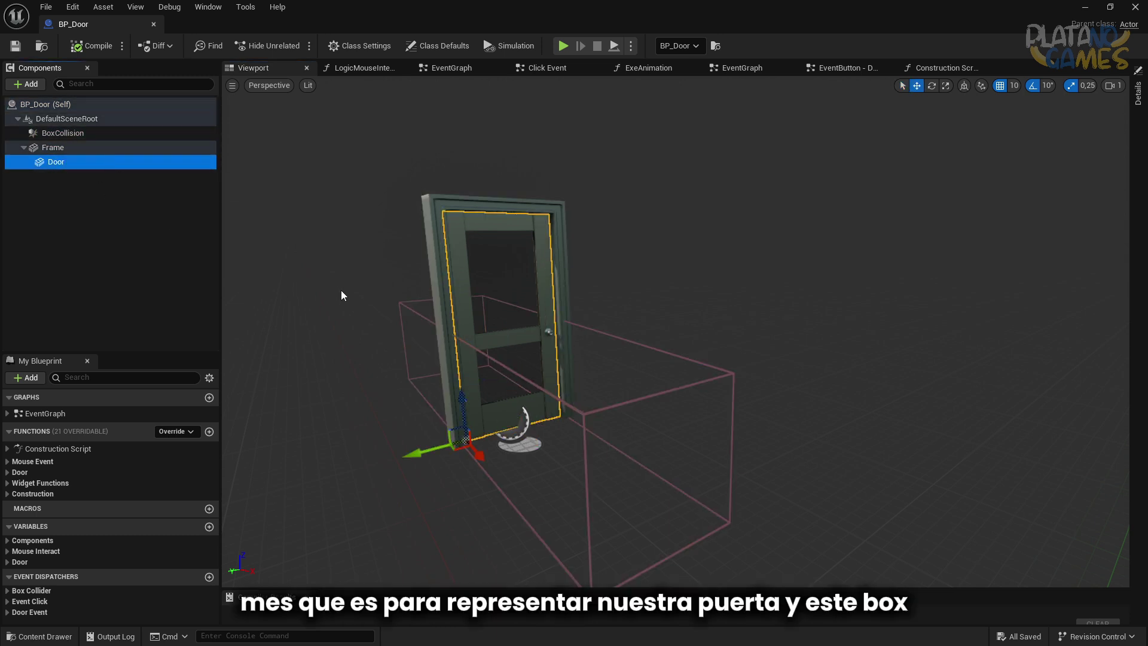
{"action": "left_click", "coordinate": [127, 134]}
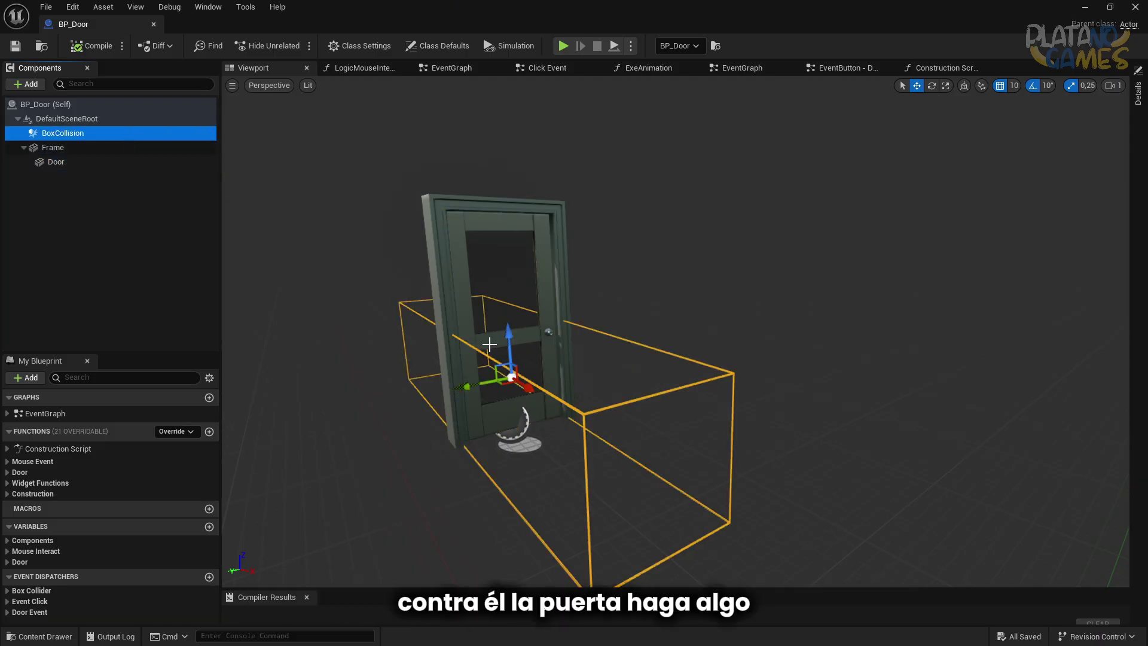
{"action": "left_click", "coordinate": [153, 23]}
{"action": "left_click", "coordinate": [323, 45]}
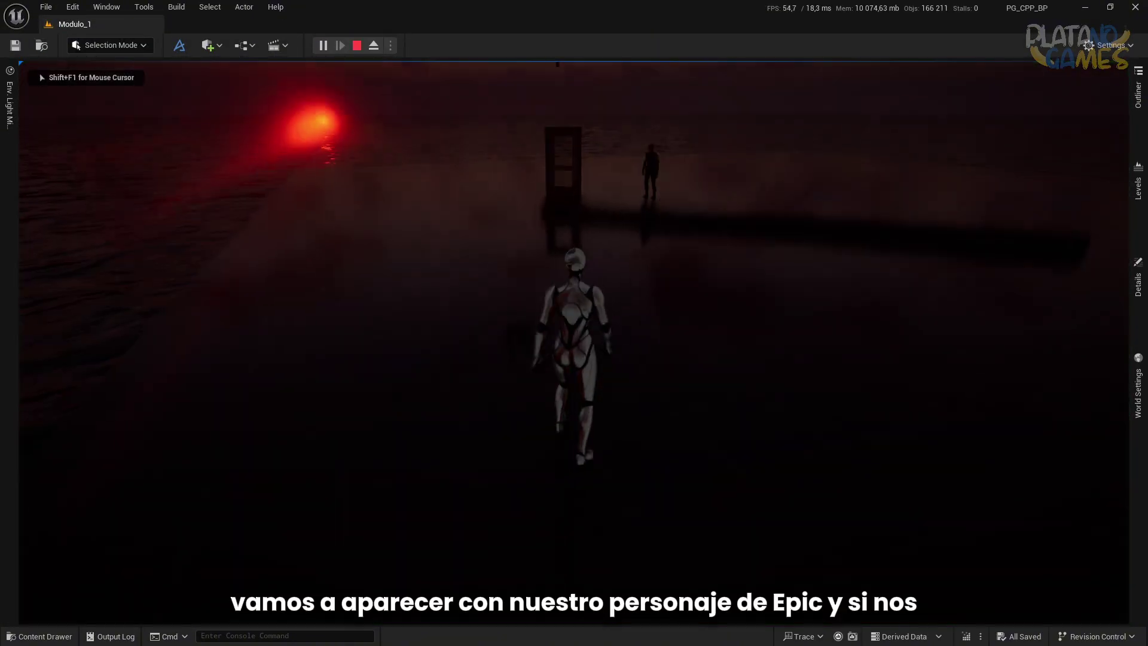
- Walk the character to the door, back and left, then over to the other character
{"action": "key", "text": "w"}
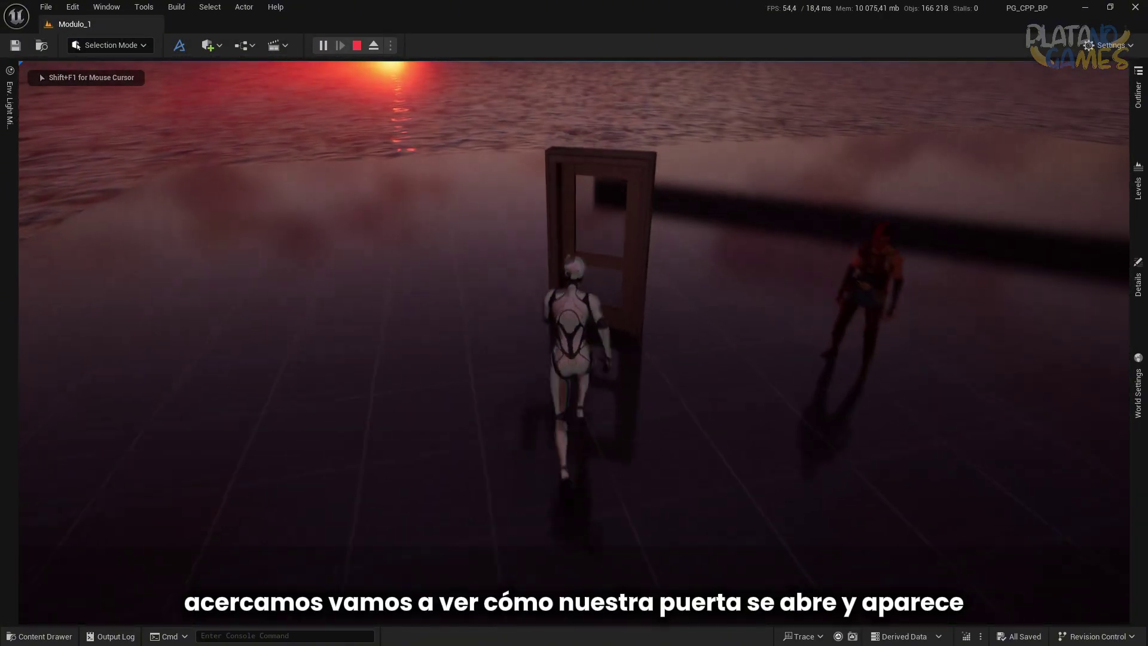
{"action": "key", "text": "s"}
{"action": "key", "text": "w"}
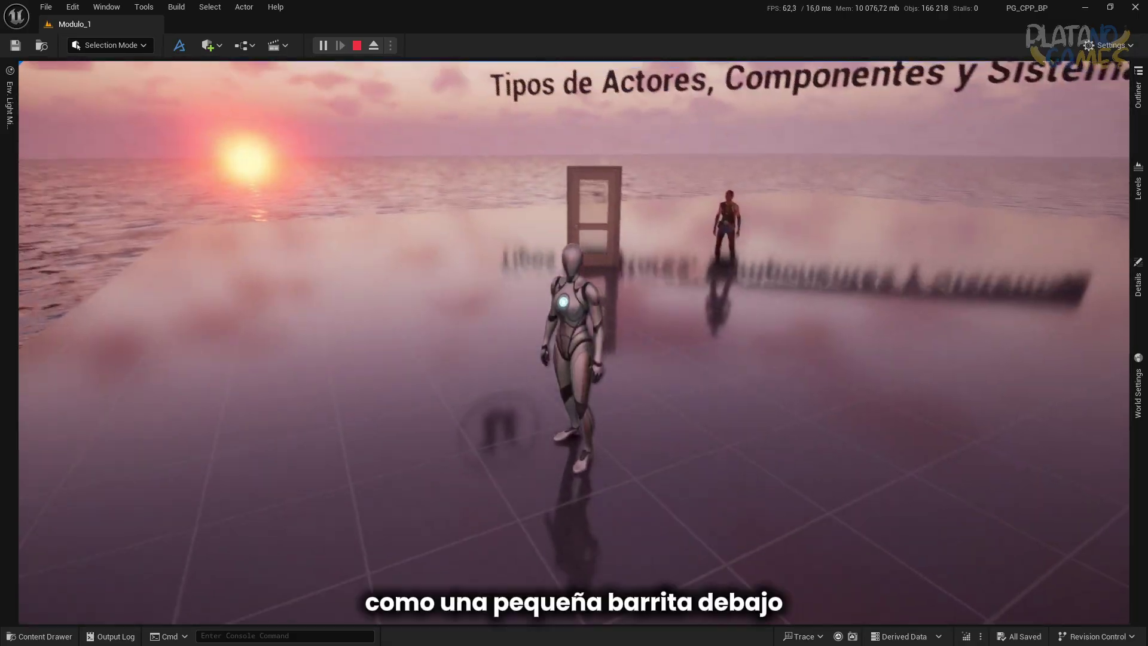
{"action": "key", "text": "s"}
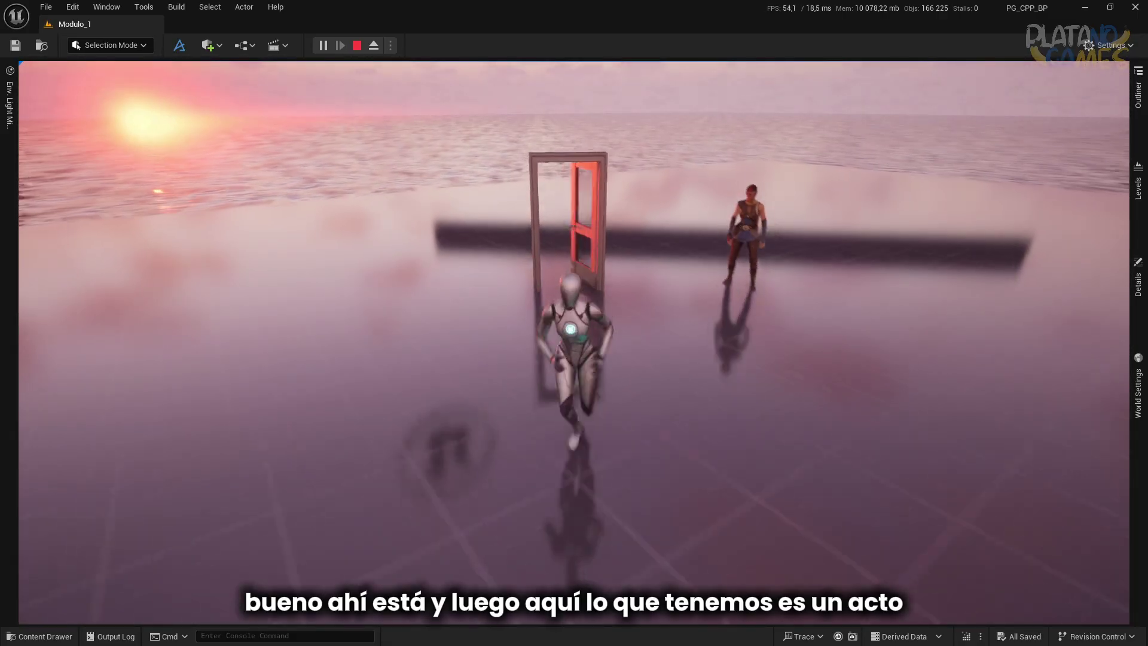
{"action": "key", "text": "a"}
{"action": "key", "text": "w"}
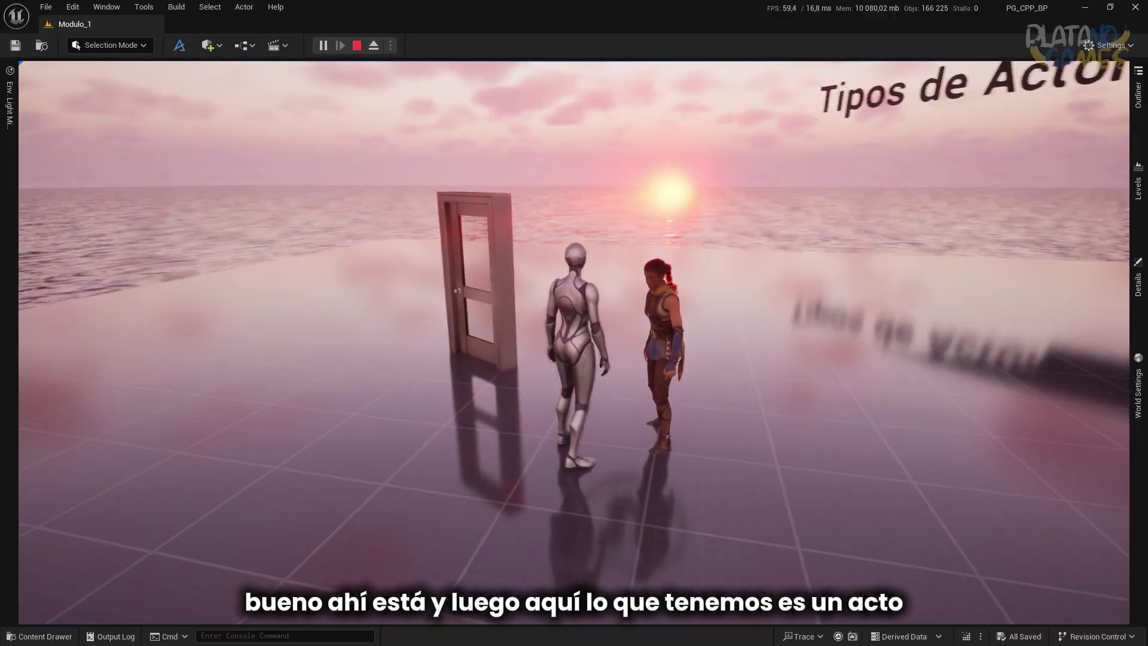
- Run the mannequin away from and back toward the door, then stop the play session
{"action": "key", "text": "s"}
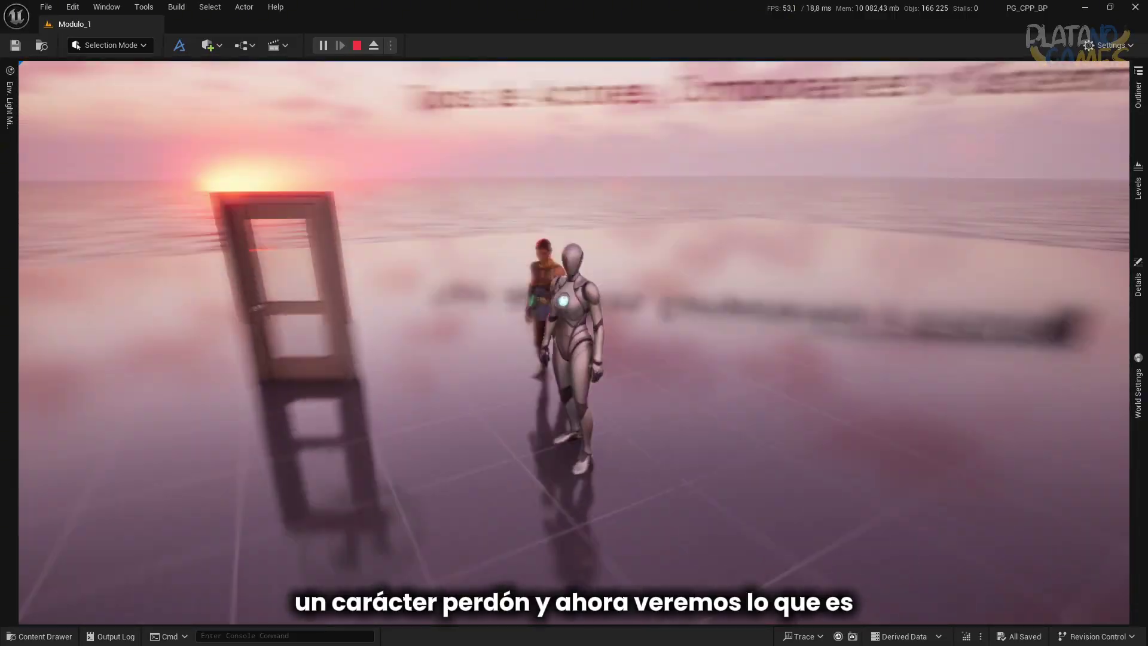
{"action": "key", "text": "w"}
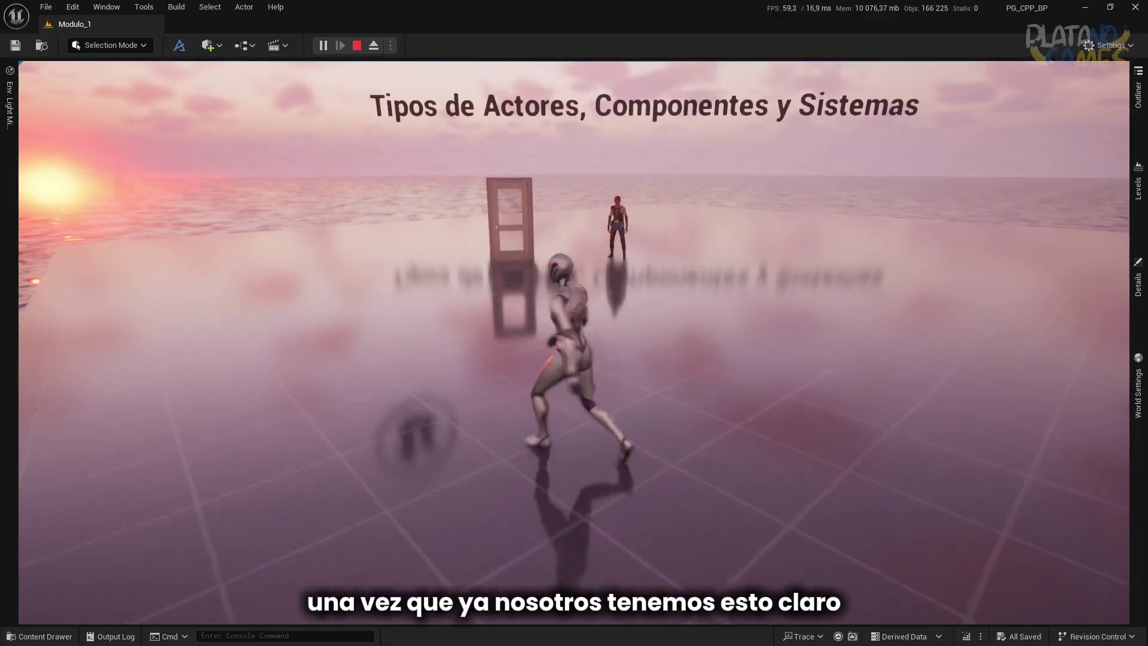
{"action": "key", "text": "Escape"}
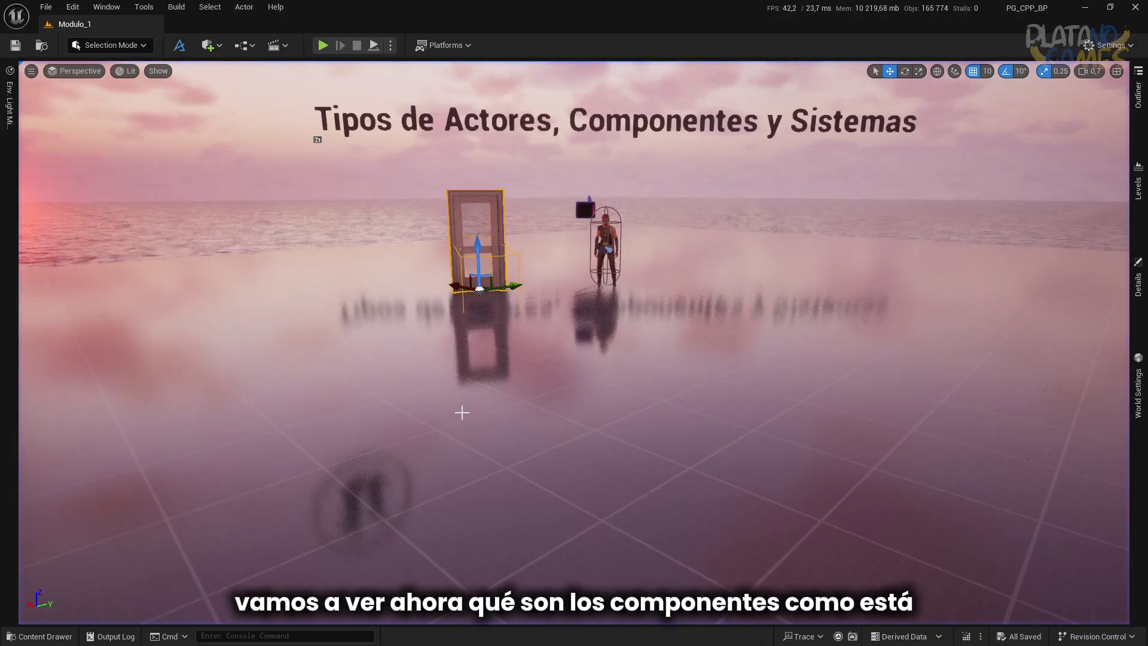
- Frame the view on the door and title, and show the ThirdPerson Blueprints folder
{"action": "right_click_drag", "start_coordinate": [537, 437], "coordinate": [541, 413]}
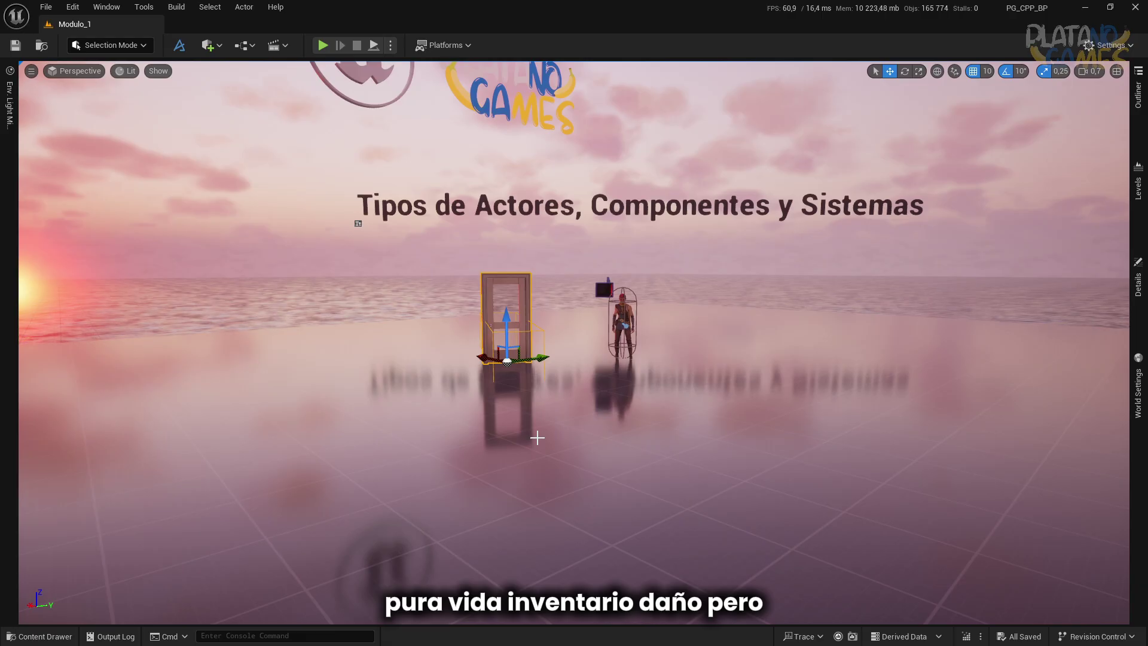
{"action": "right_click_drag", "start_coordinate": [537, 438], "coordinate": [114, 617]}
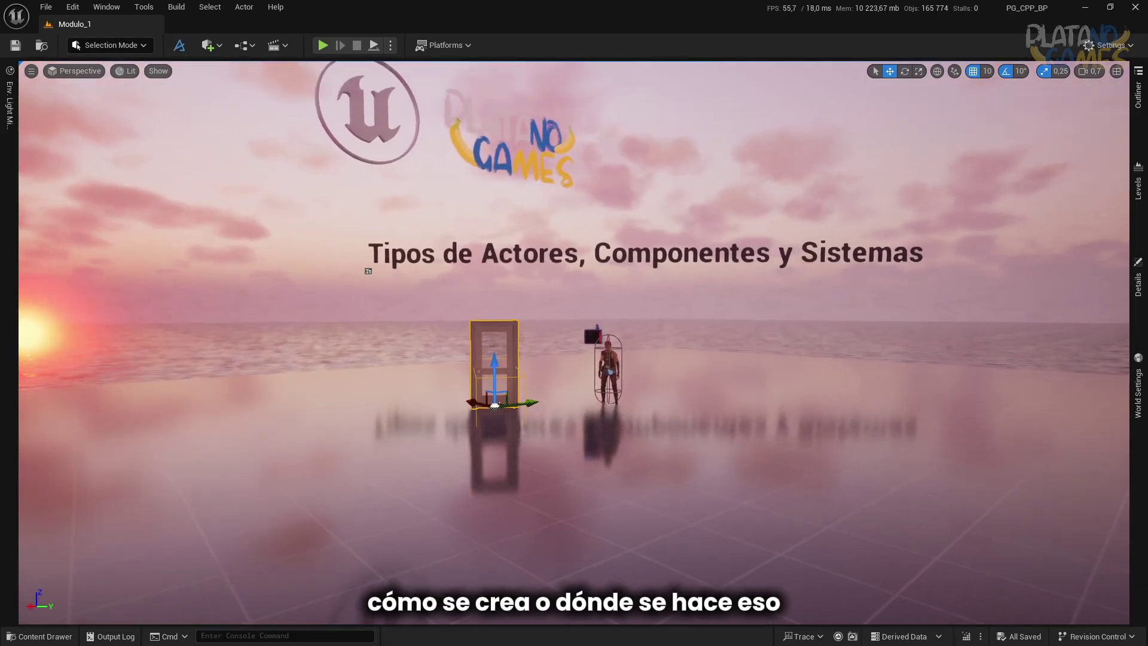
{"action": "left_click", "coordinate": [39, 637]}
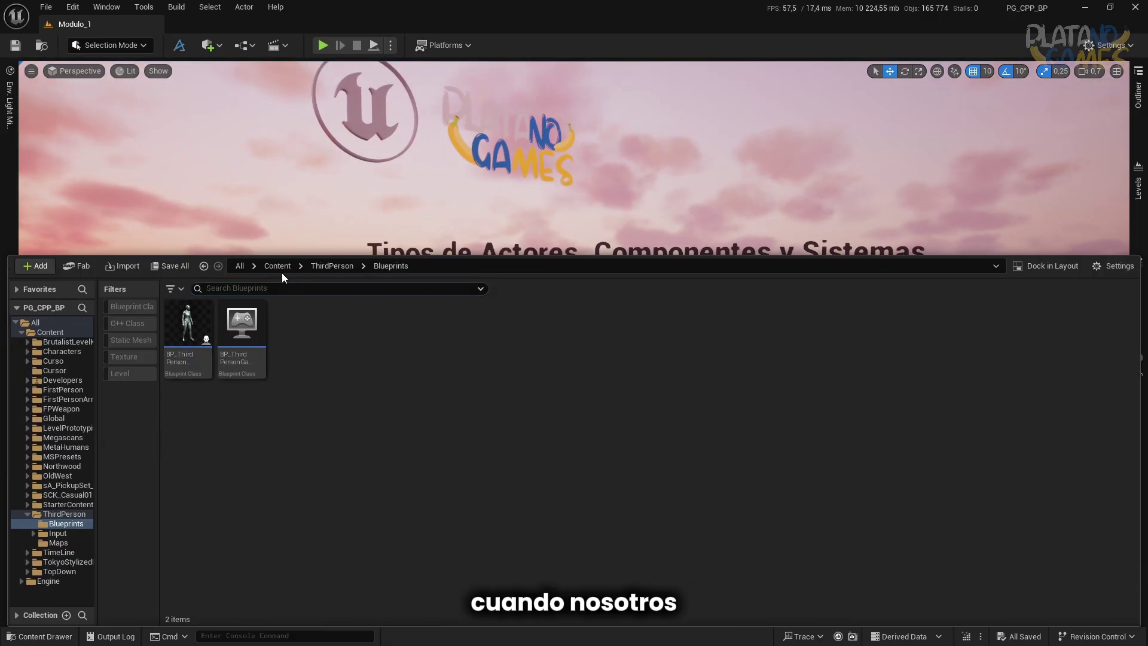
- Start a new Blueprint Class and review the Pick Parent Class lists, expanding and collapsing All Classes
{"action": "right_click", "coordinate": [483, 377]}
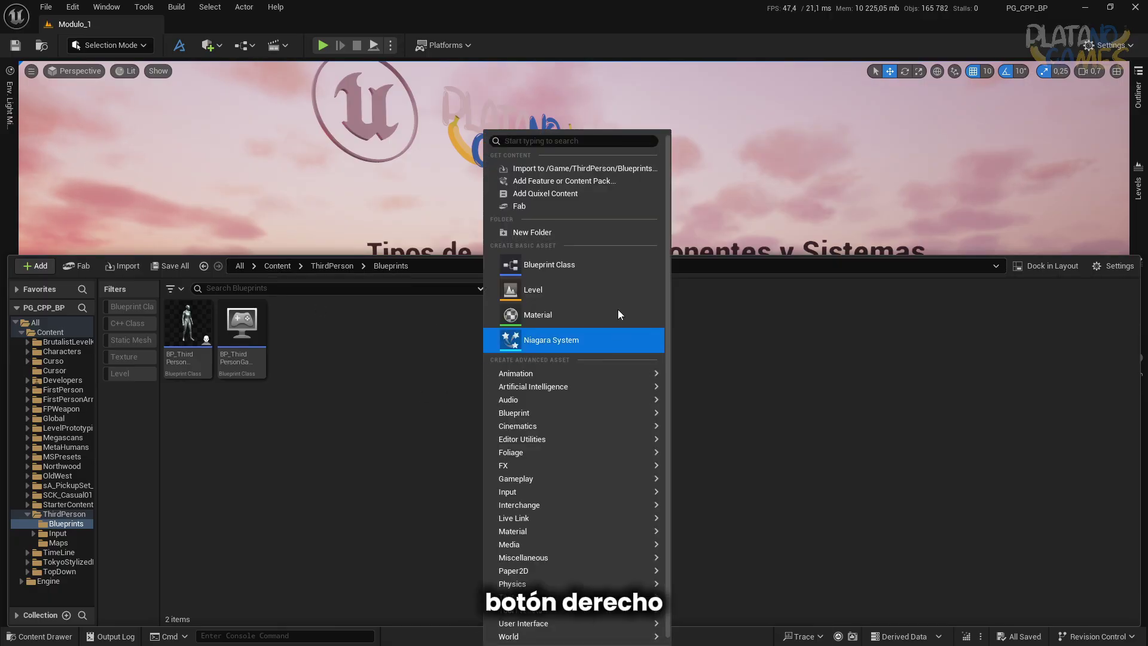
{"action": "left_click", "coordinate": [590, 267]}
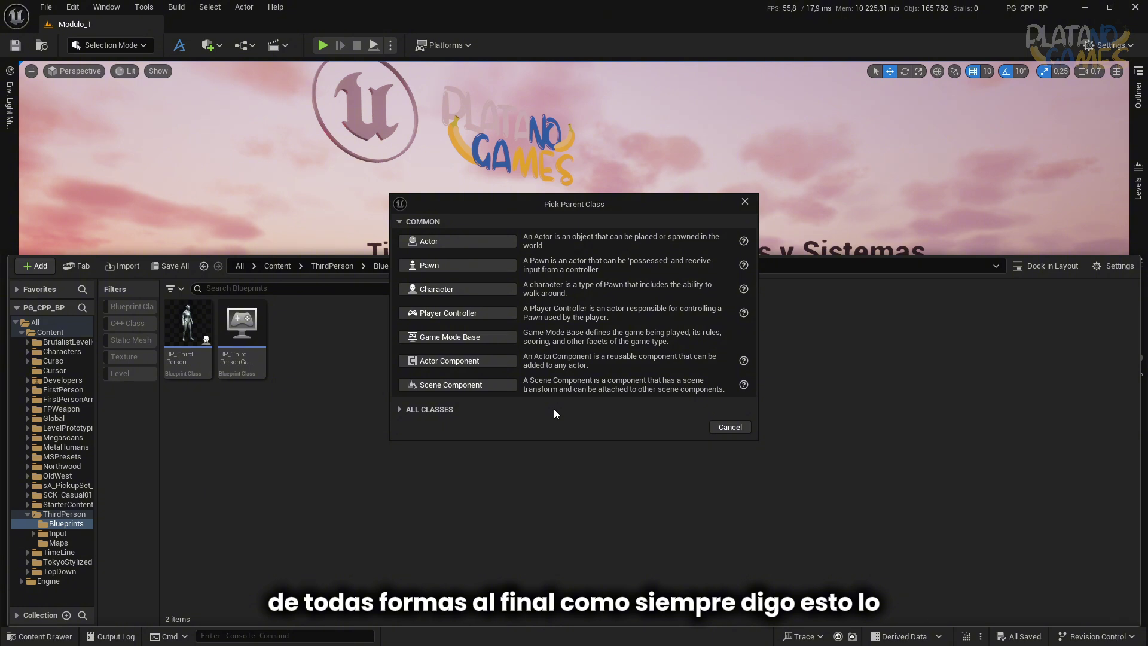
{"action": "left_click", "coordinate": [399, 409]}
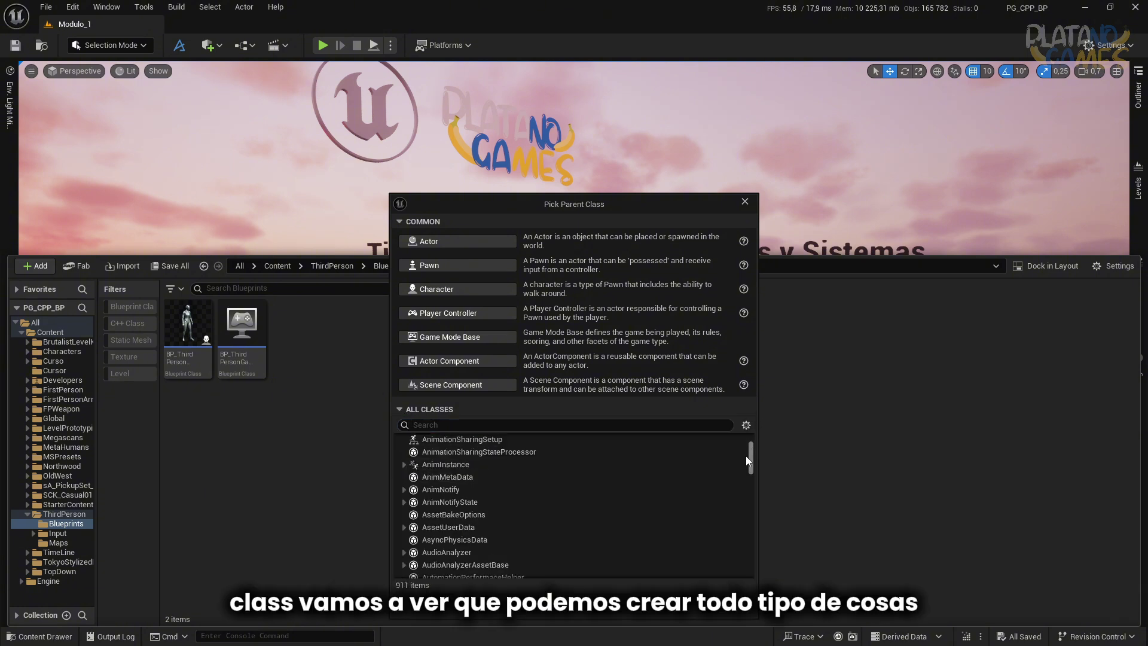
{"action": "left_click_drag", "start_coordinate": [745, 455], "coordinate": [755, 434]}
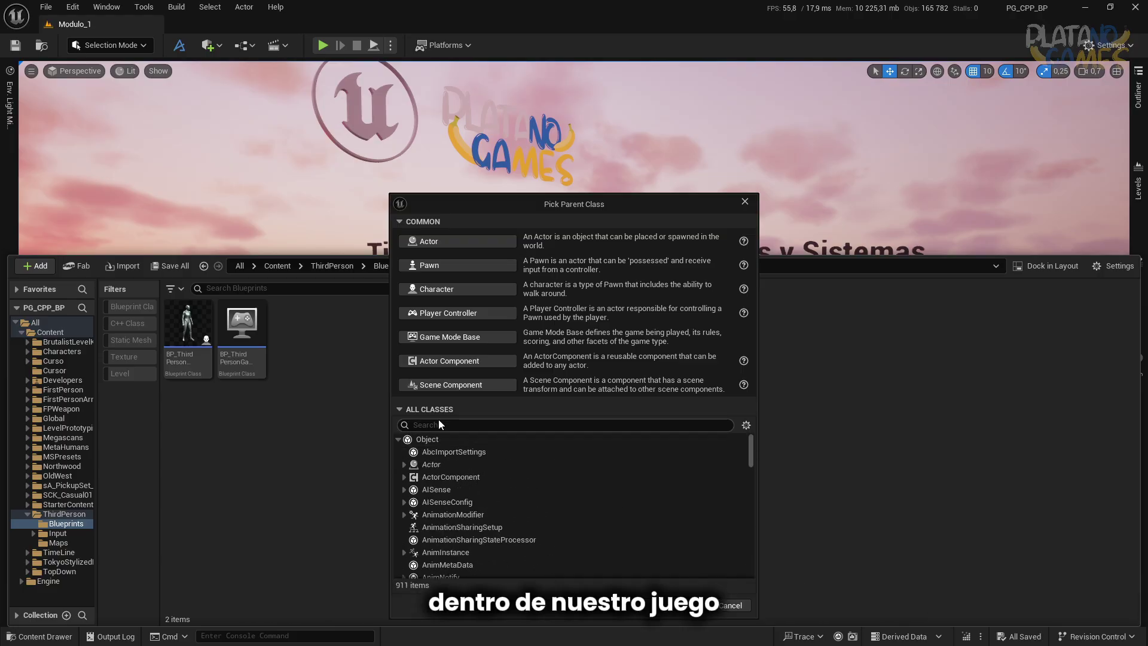
{"action": "left_click", "coordinate": [401, 409]}
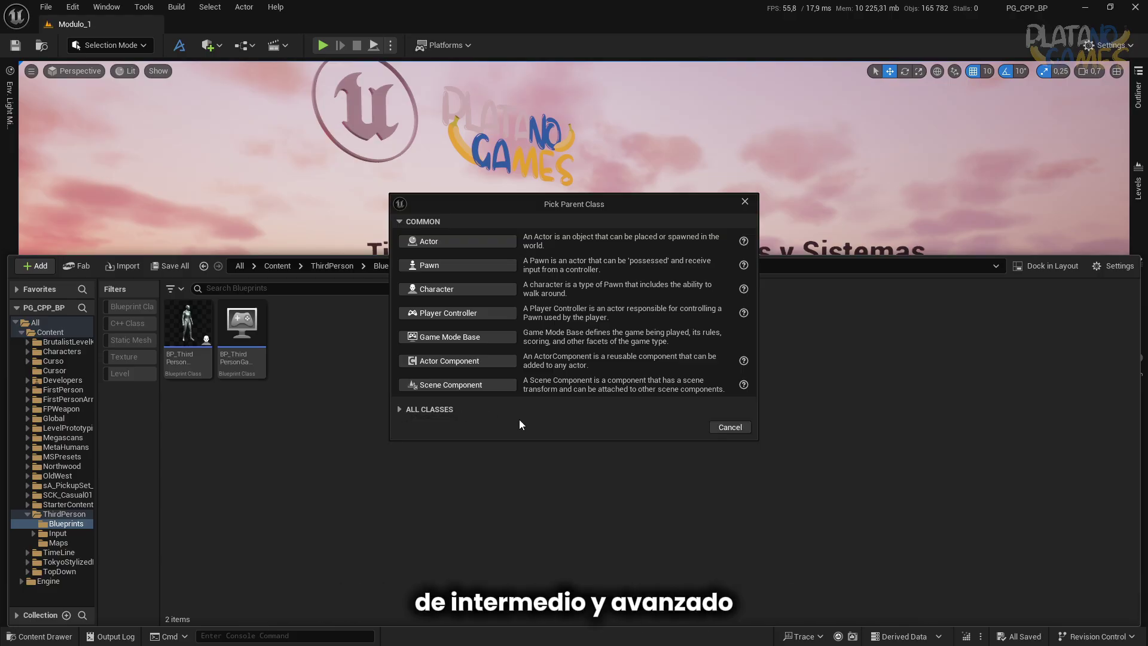
{"action": "left_click_drag", "start_coordinate": [584, 215], "coordinate": [567, 226]}
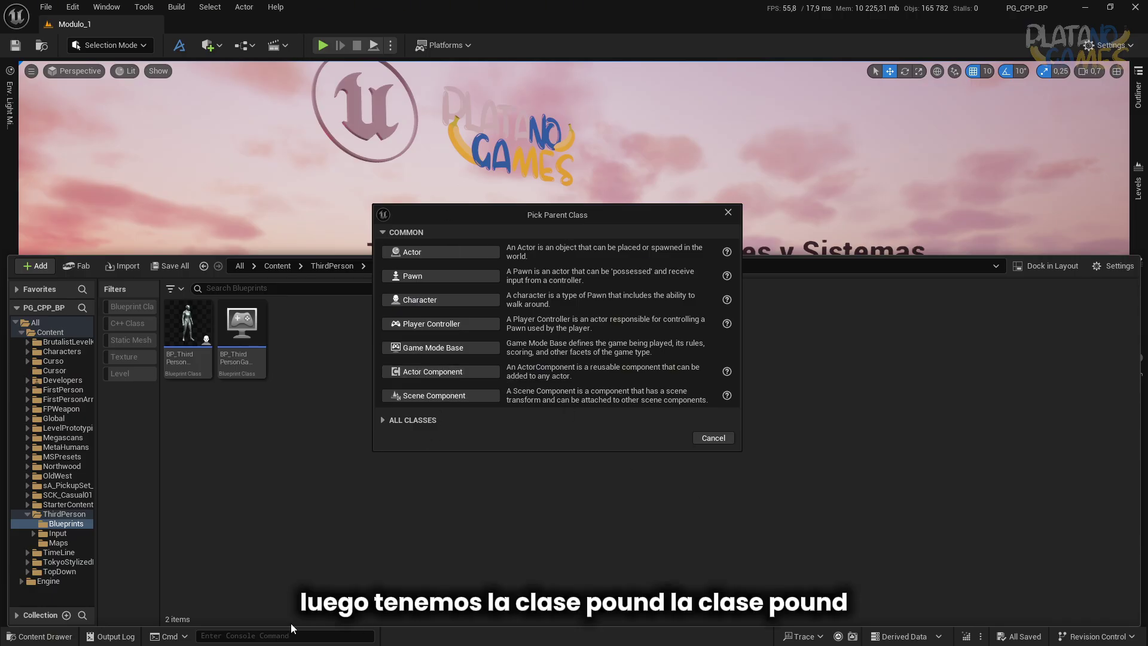
- Cancel the class picker, fly the camera toward the character and door, and reopen the Content Drawer
{"action": "left_click", "coordinate": [713, 438]}
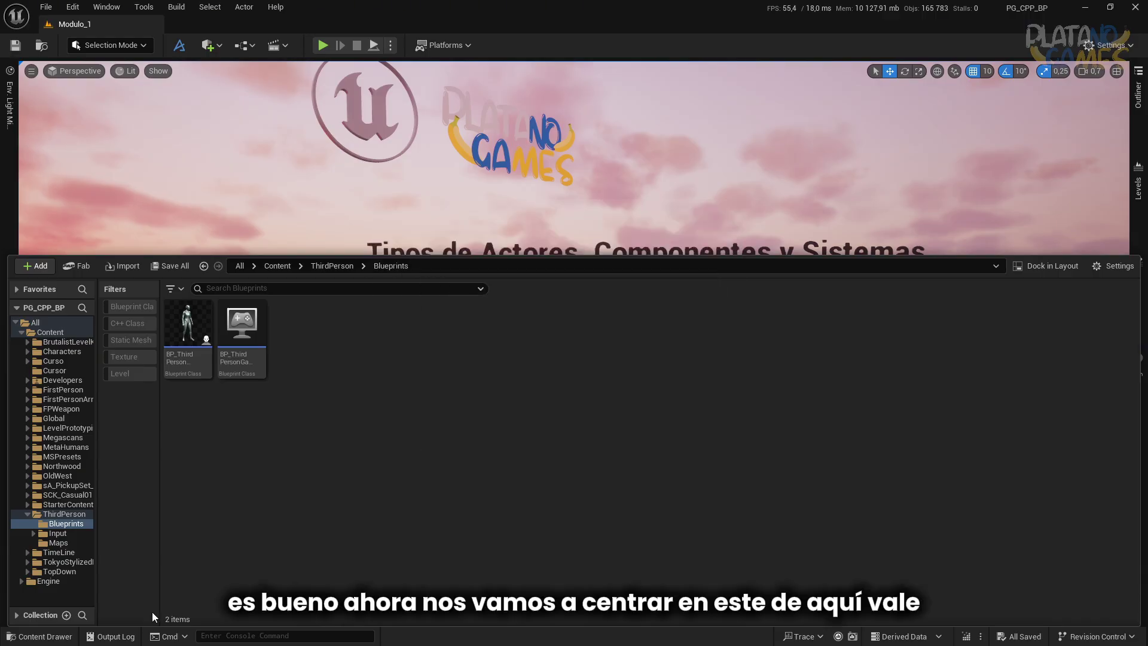
{"action": "scroll", "coordinate": [371, 482], "scroll_direction": "up", "scroll_amount": 3}
{"action": "scroll", "coordinate": [371, 482], "scroll_direction": "up", "scroll_amount": 3}
{"action": "right_click_drag", "start_coordinate": [574, 342], "coordinate": [574, 342]}
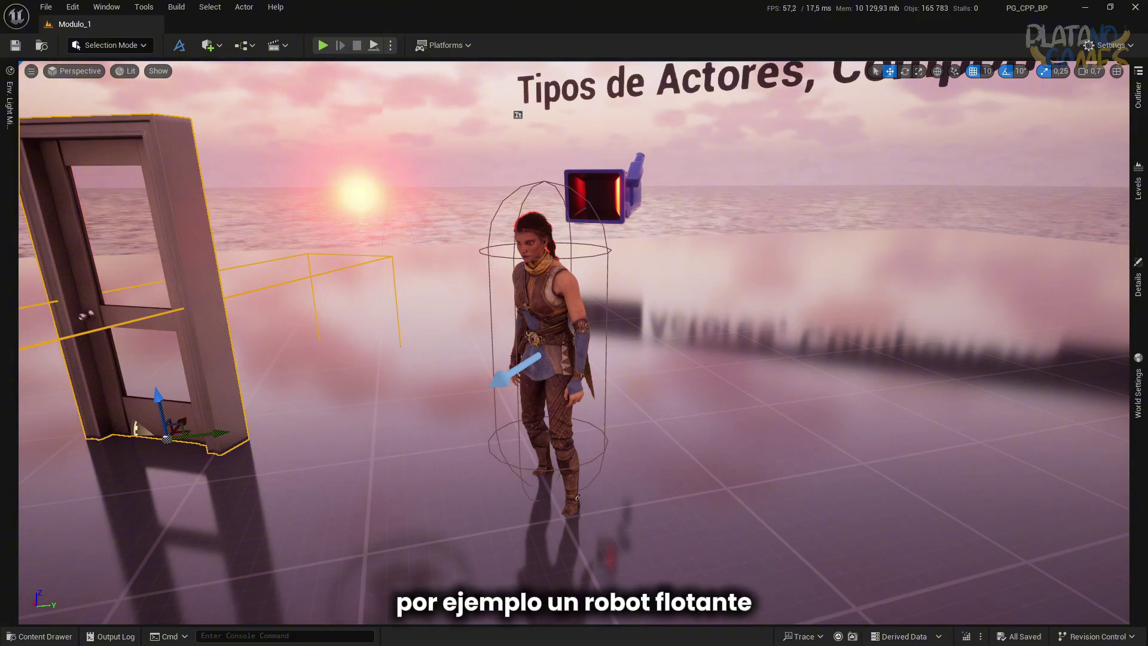
{"action": "key", "text": "ctrl+space"}
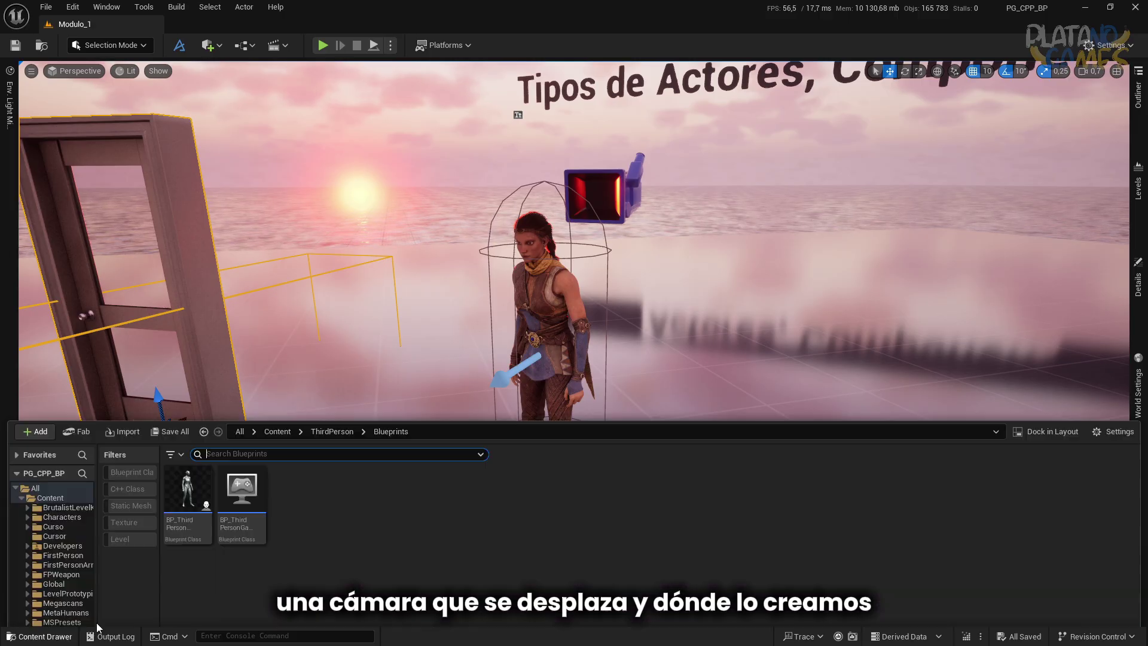
- Start and cancel a new Blueprint Class, then close the Content Drawer
{"action": "right_click", "coordinate": [400, 413]}
{"action": "left_click", "coordinate": [469, 266]}
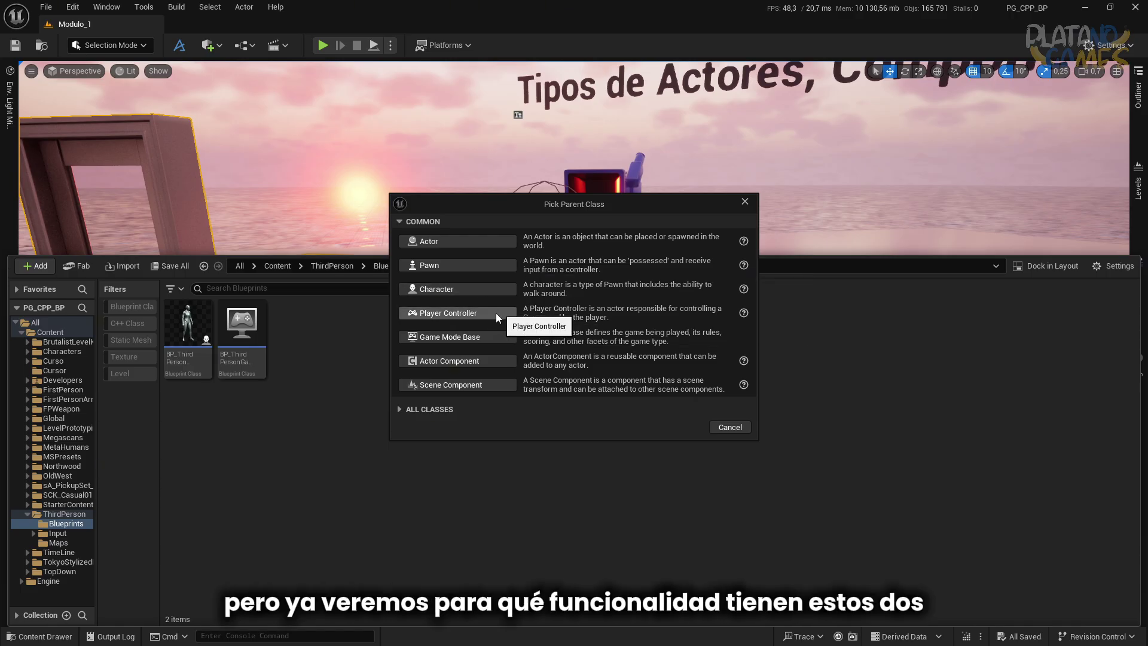
{"action": "left_click", "coordinate": [729, 429]}
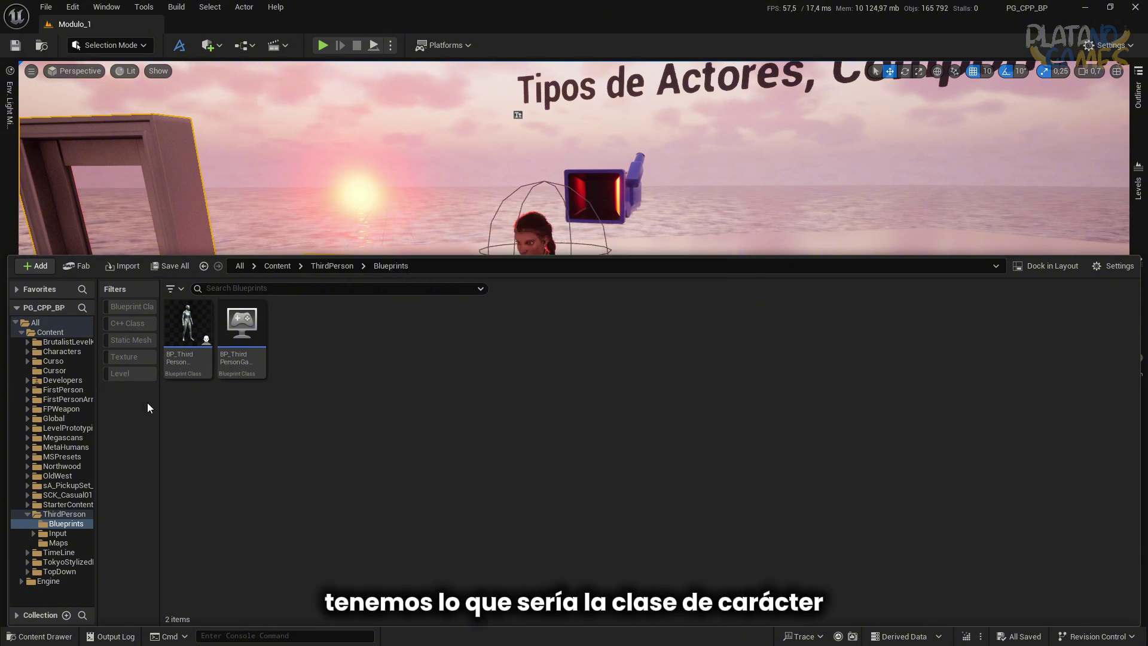
{"action": "left_click", "coordinate": [38, 636]}
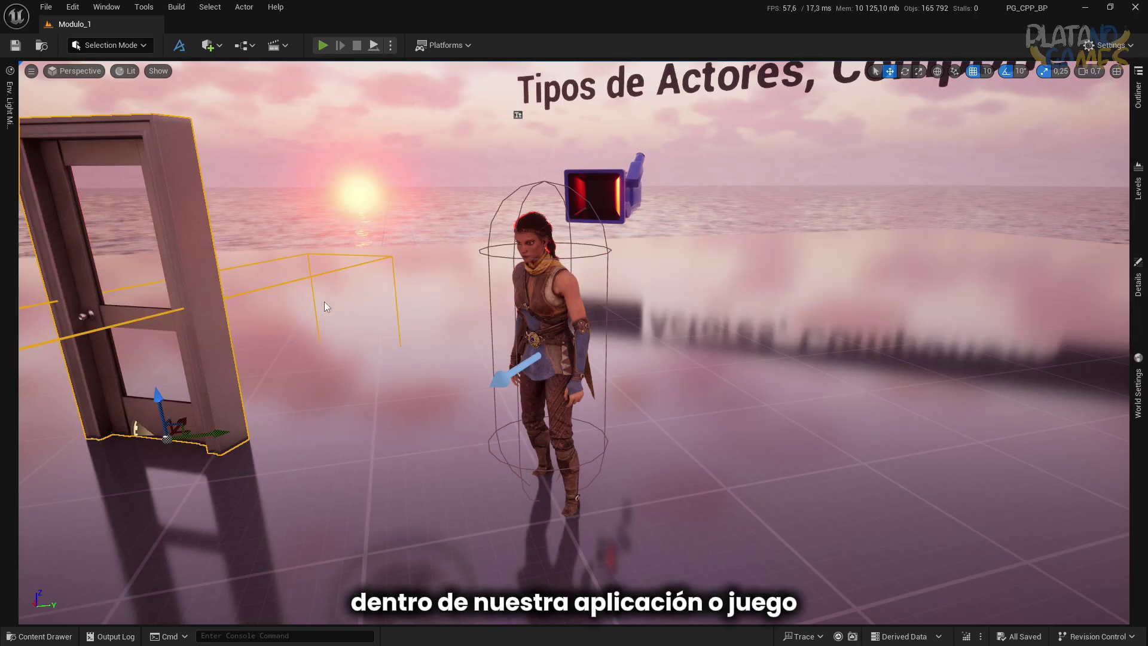
- Play the level with Alt+P, run forward and jump onto the door frame, then stop
{"action": "key", "text": "alt+p"}
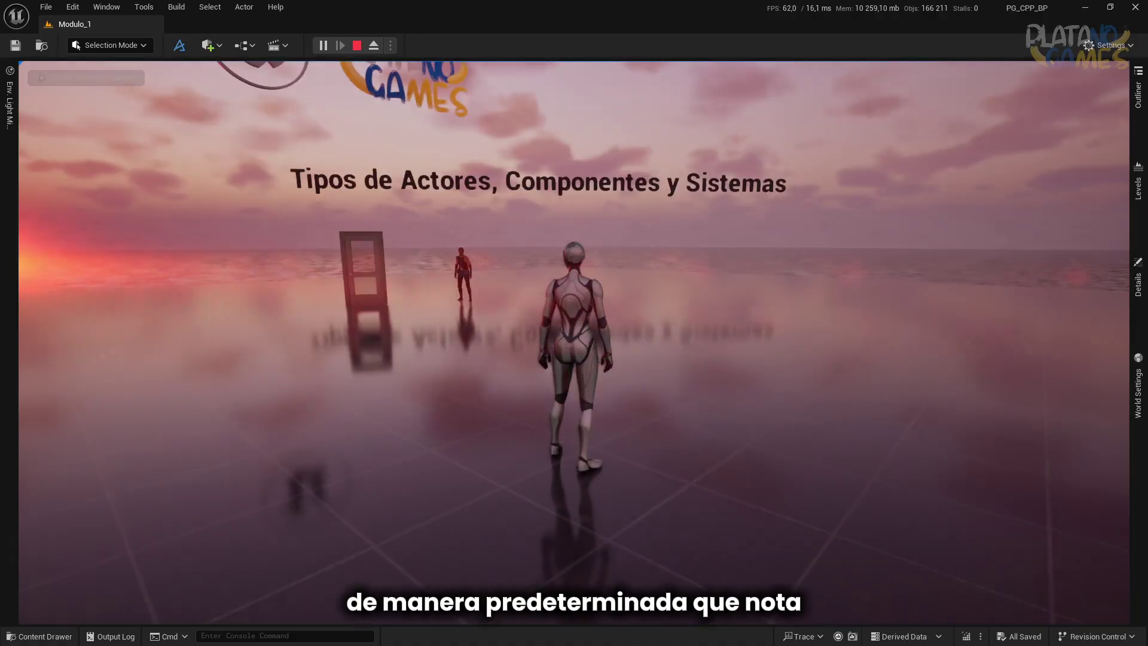
{"action": "key", "text": "w"}
{"action": "key", "text": "space"}
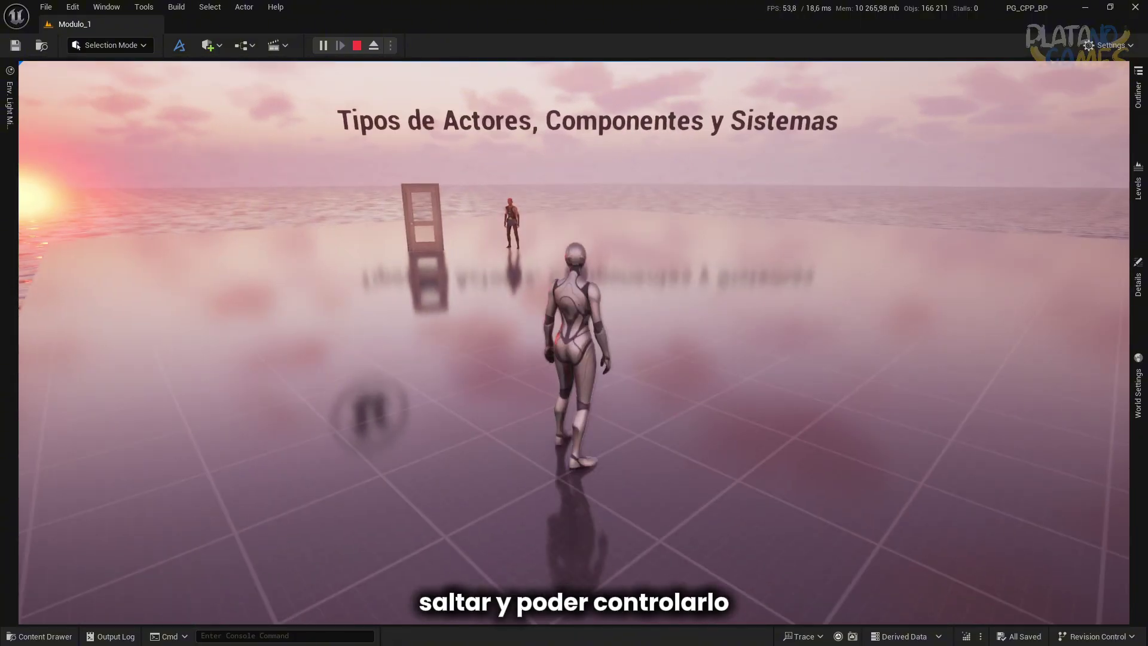
{"action": "key", "text": "Escape"}
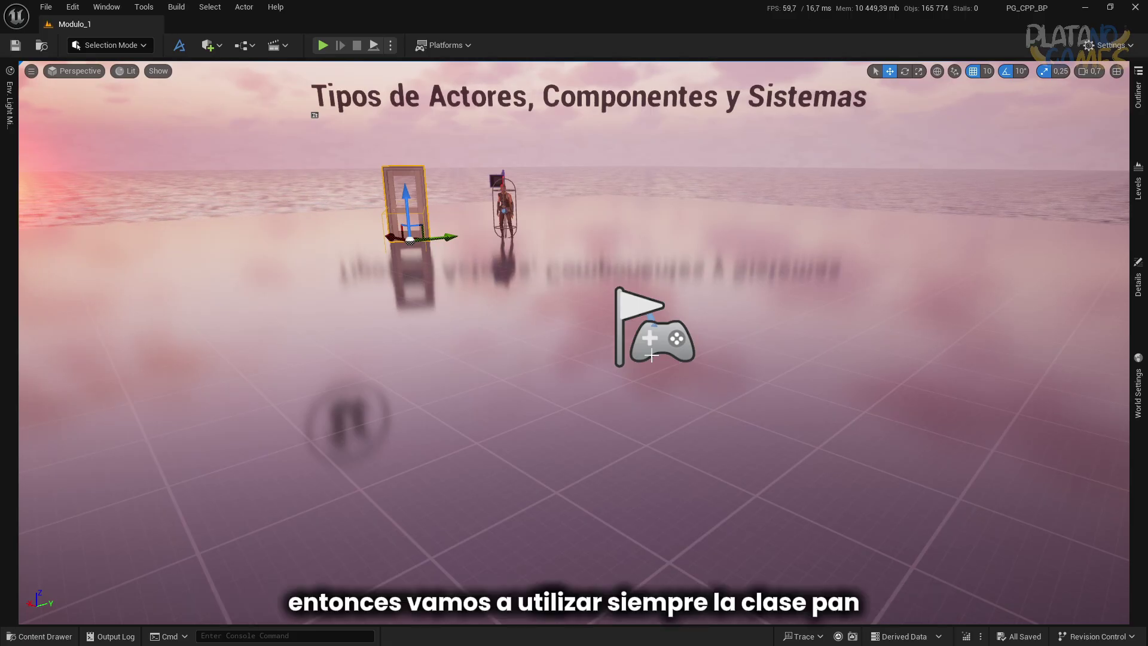
- Move the camera back and tilt it up to bring the logos above the title into view
{"action": "mouse_move", "coordinate": [651, 355]}
{"action": "right_mouse_down"}
{"action": "mouse_move", "coordinate": [651, 335]}
{"action": "mouse_move", "coordinate": [633, 334]}
{"action": "right_mouse_up"}
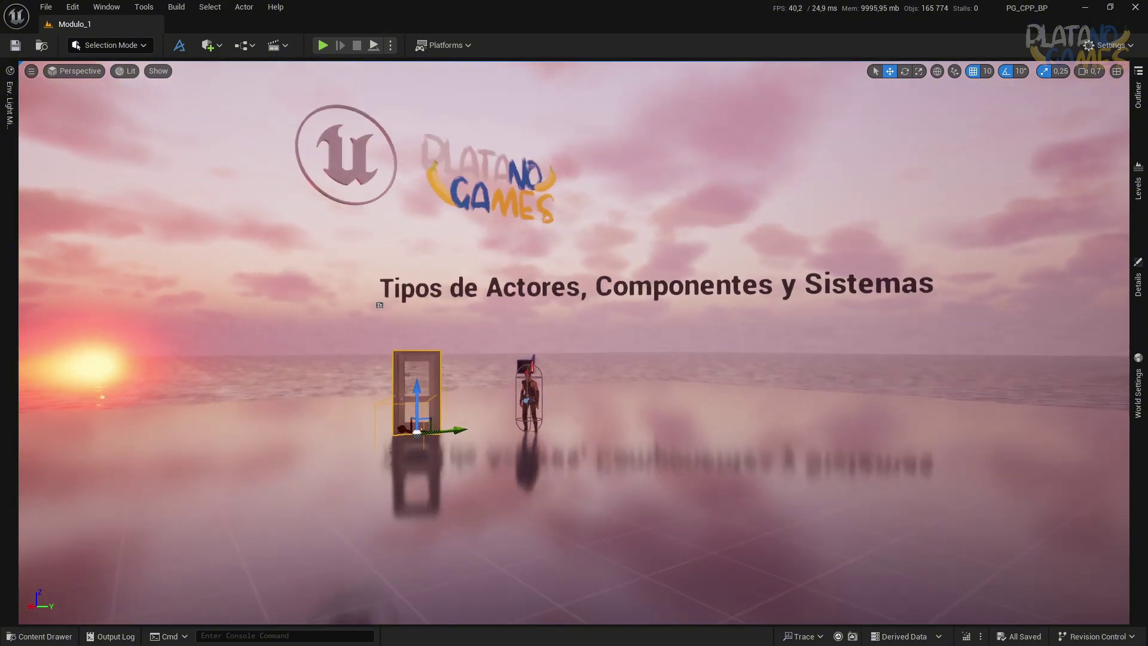
- Set World Settings' GameMode Override to BP_GameMode_Platano and browse to that asset
{"action": "left_click", "coordinate": [1140, 356]}
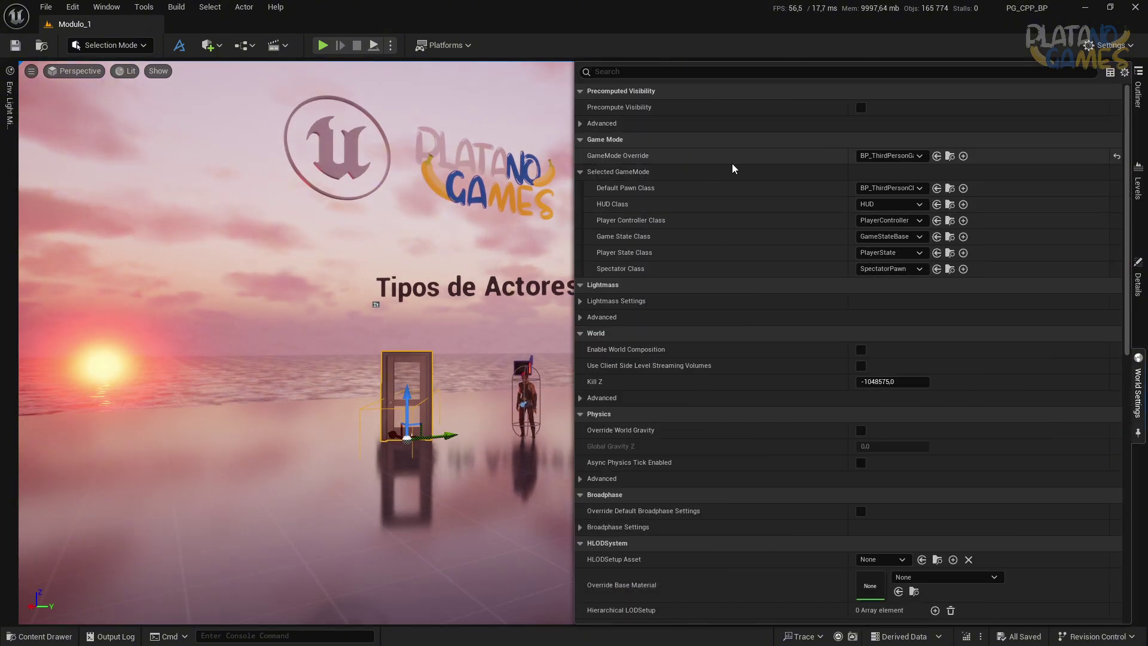
{"action": "left_click", "coordinate": [880, 156]}
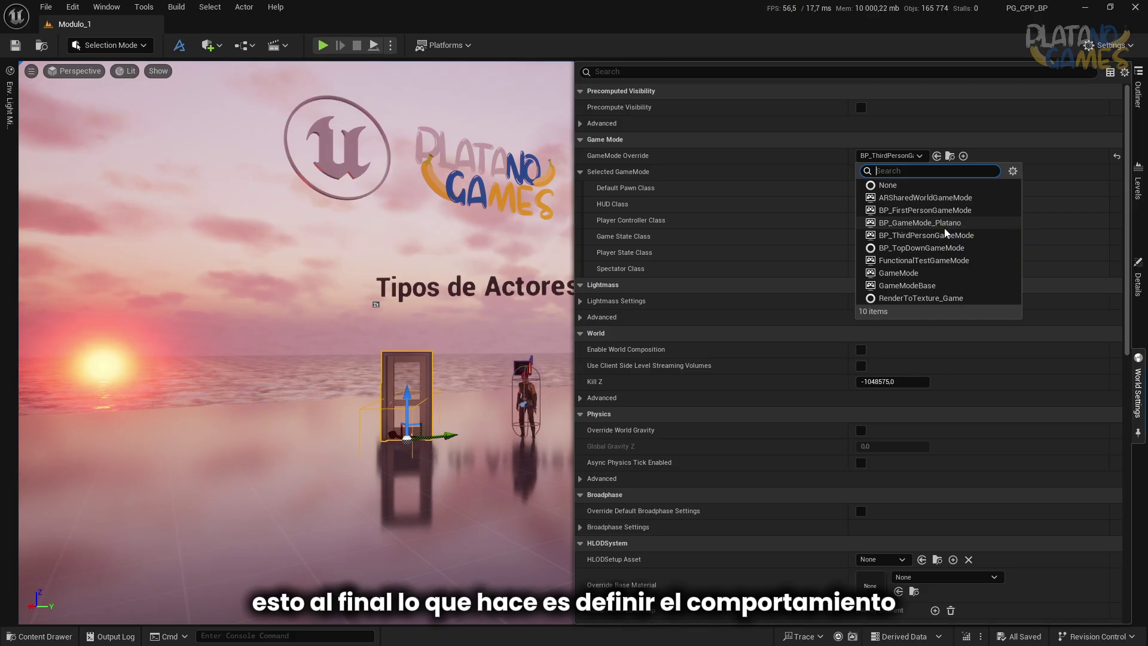
{"action": "left_click", "coordinate": [941, 223]}
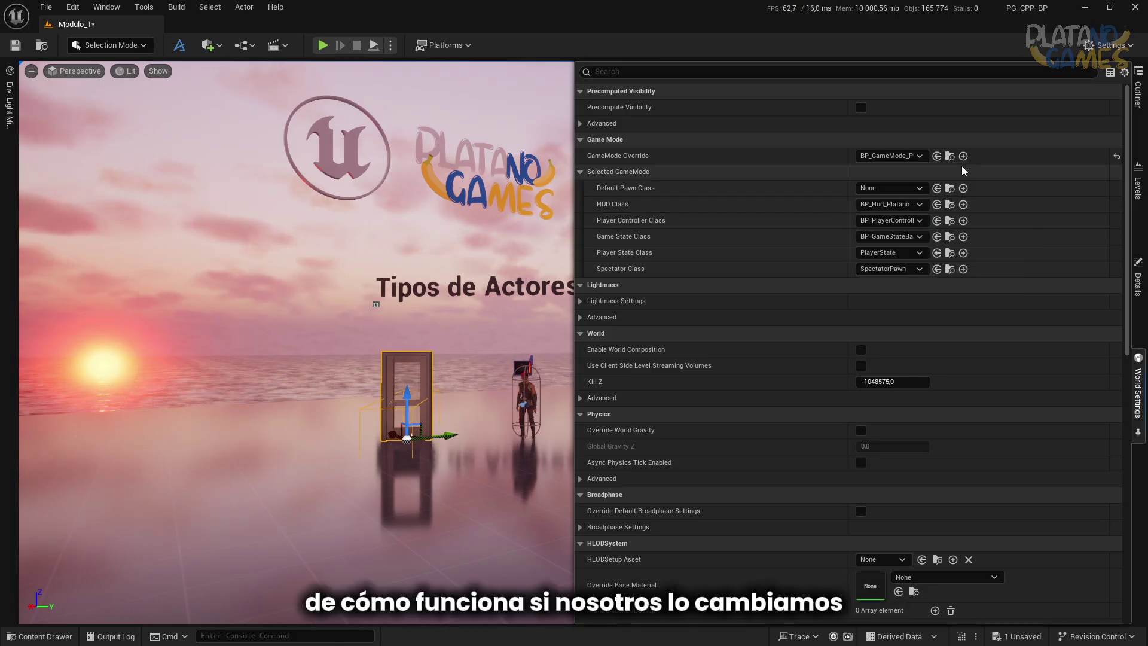
{"action": "left_click", "coordinate": [950, 155]}
- Open BP_GameMode_Platano and look over its Construction Script and EventGraph
{"action": "double_click", "coordinate": [295, 347]}
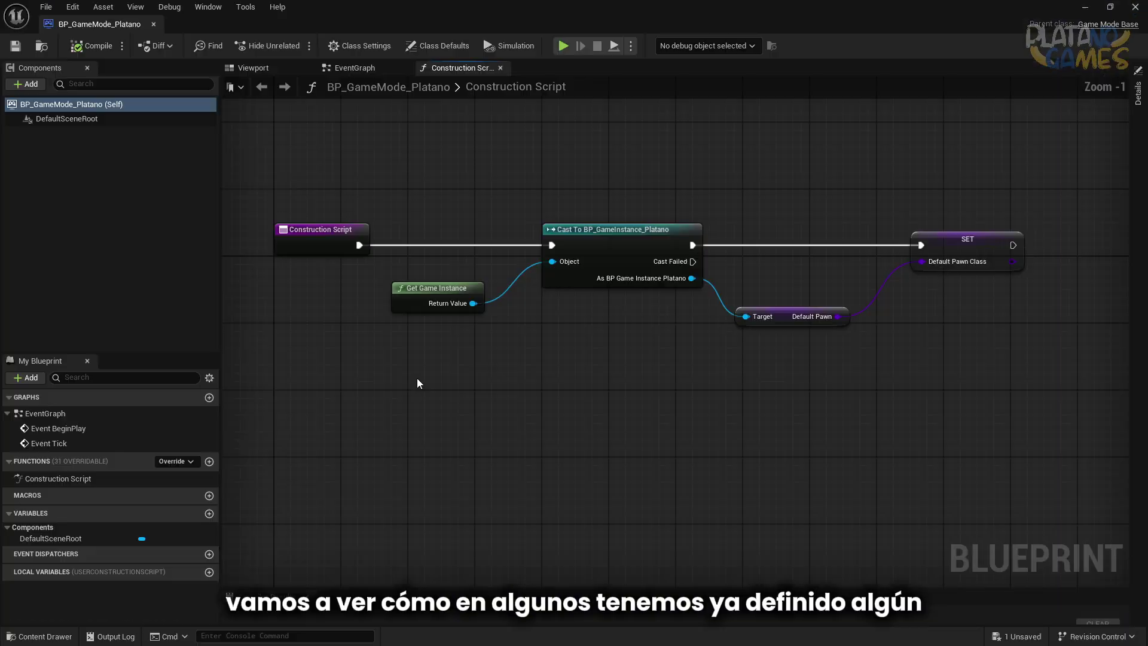
{"action": "right_click_drag", "start_coordinate": [418, 383], "coordinate": [424, 444]}
{"action": "left_click_drag", "start_coordinate": [1056, 389], "coordinate": [415, 194]}
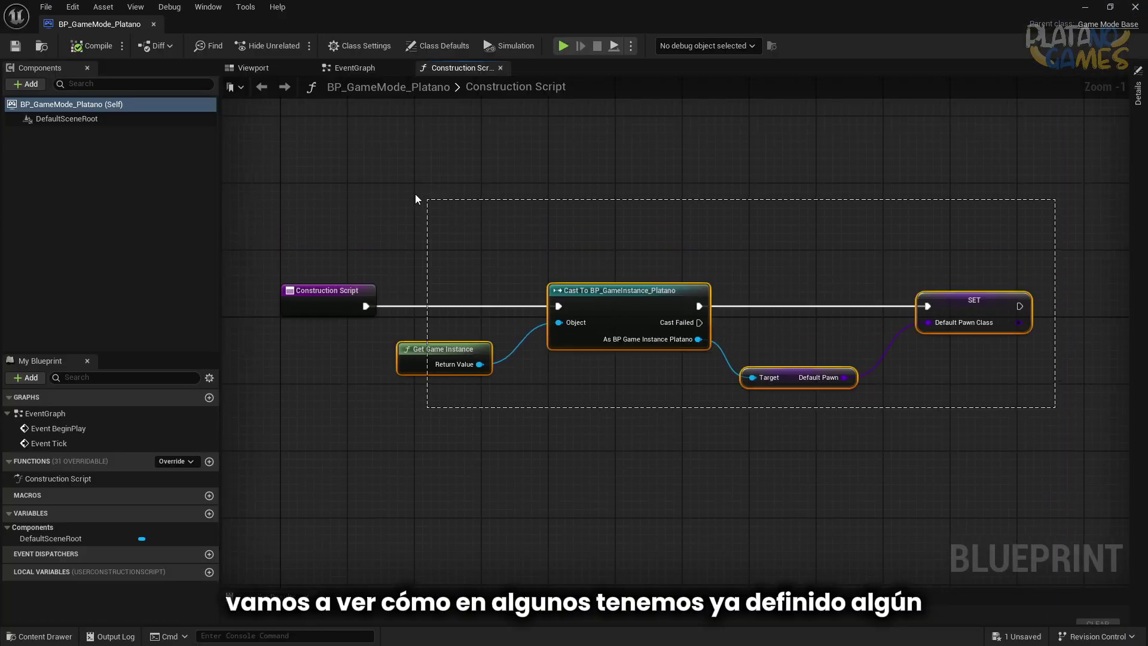
{"action": "left_click", "coordinate": [382, 72]}
{"action": "left_click", "coordinate": [446, 67]}
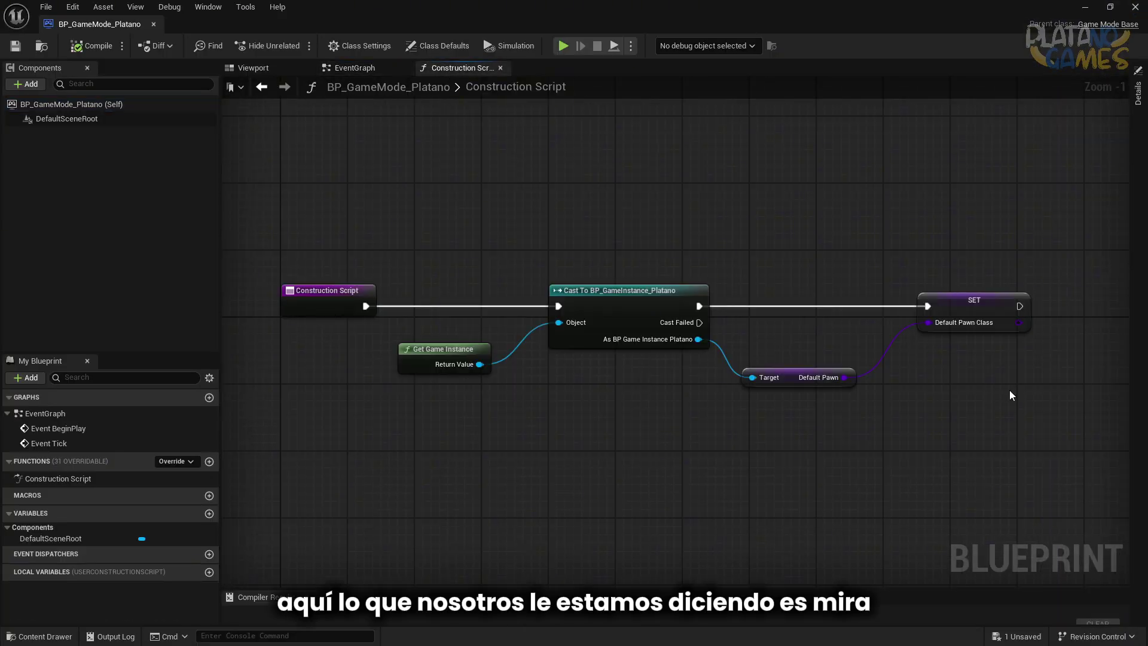
- Inspect the Cast To BP_GameInstance_Platano, Default Pawn getter and SET Default Pawn Class nodes
{"action": "left_click", "coordinate": [657, 317]}
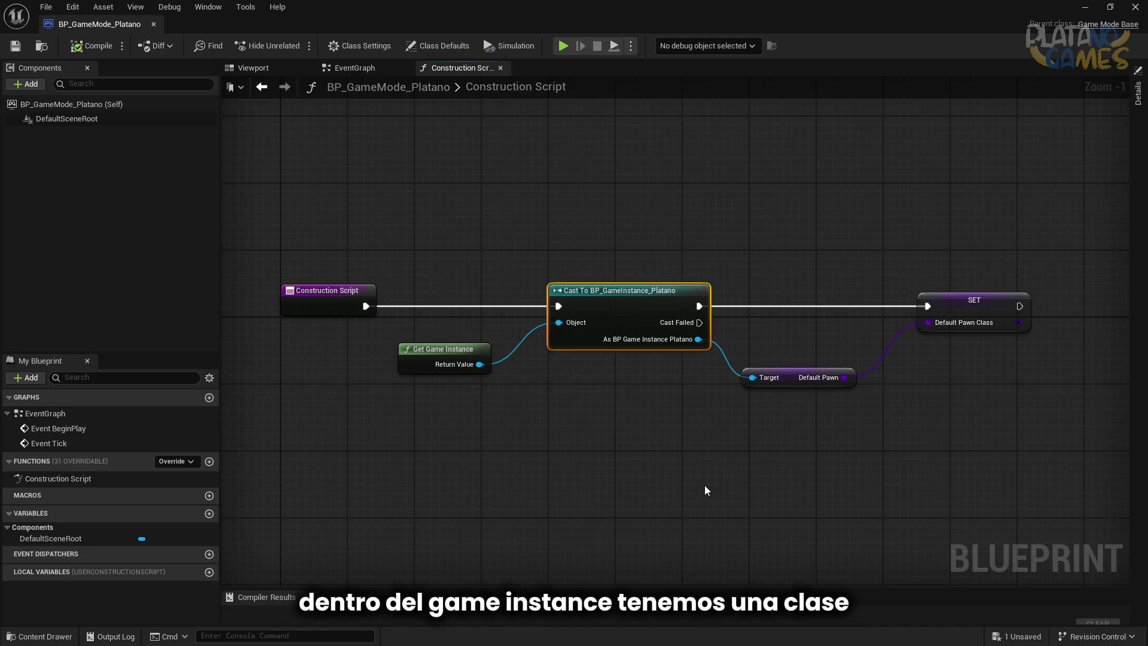
{"action": "mouse_move", "coordinate": [704, 486]}
{"action": "left_mouse_down"}
{"action": "mouse_move", "coordinate": [1036, 375]}
{"action": "mouse_move", "coordinate": [1036, 404]}
{"action": "left_mouse_up"}
{"action": "left_click", "coordinate": [723, 450]}
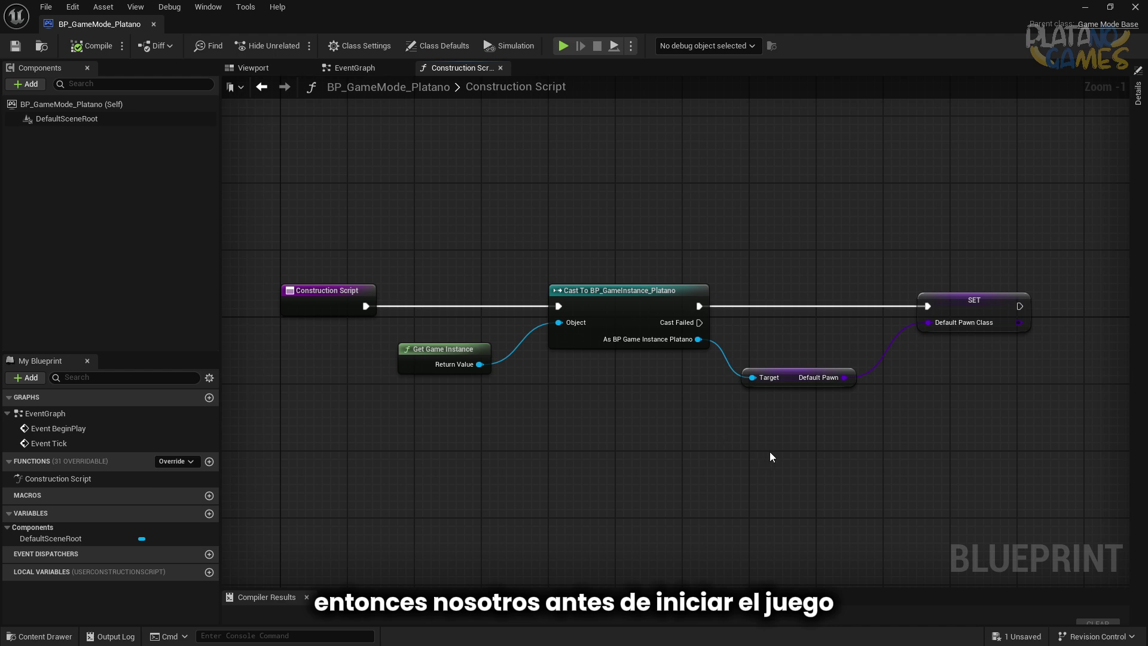
{"action": "left_click_drag", "start_coordinate": [841, 459], "coordinate": [821, 171]}
{"action": "left_click_drag", "start_coordinate": [889, 149], "coordinate": [1007, 415]}
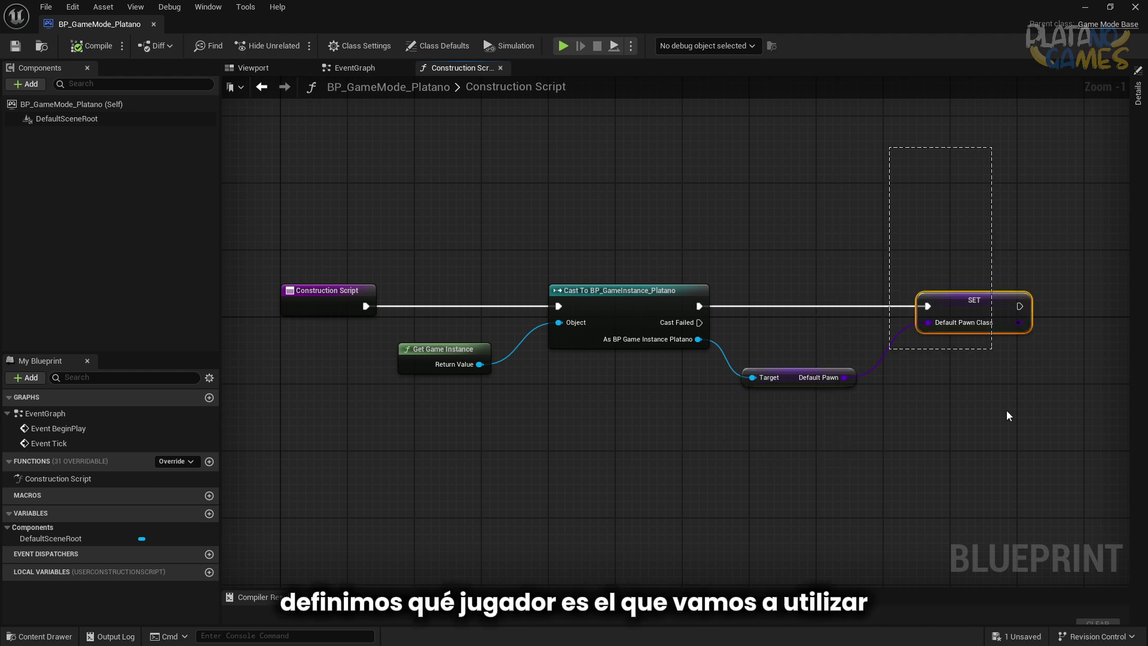
{"action": "left_click", "coordinate": [598, 264]}
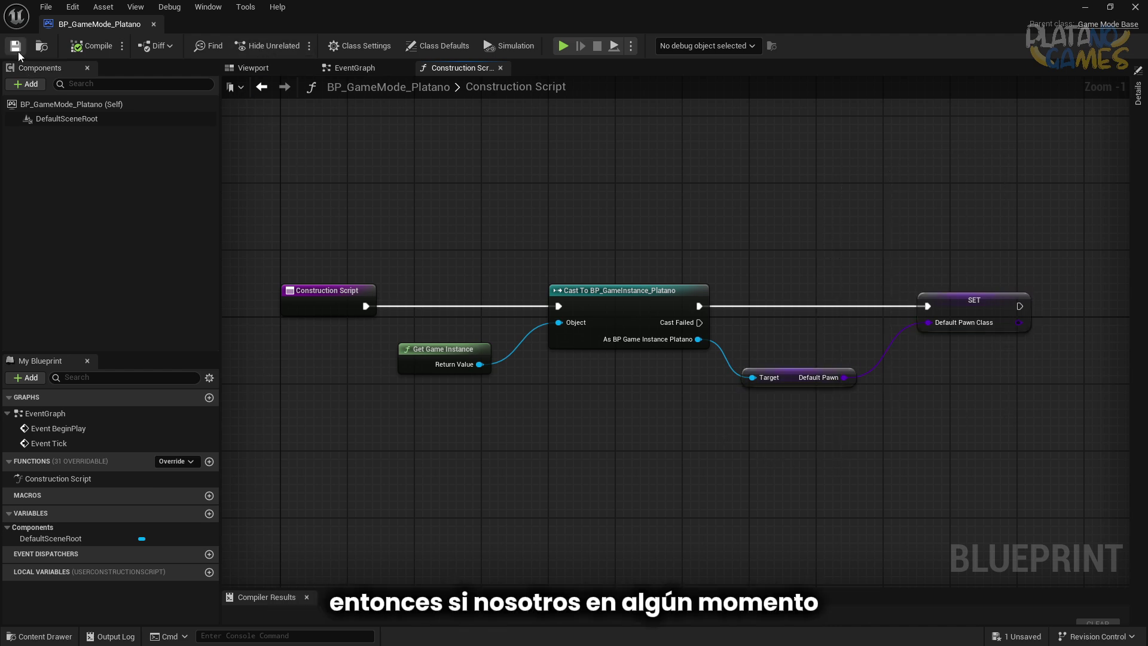
- Close BP_GameMode_Platano, browse to it from World Settings, then switch to BP_GameInstance_Platano
{"action": "left_click", "coordinate": [154, 24]}
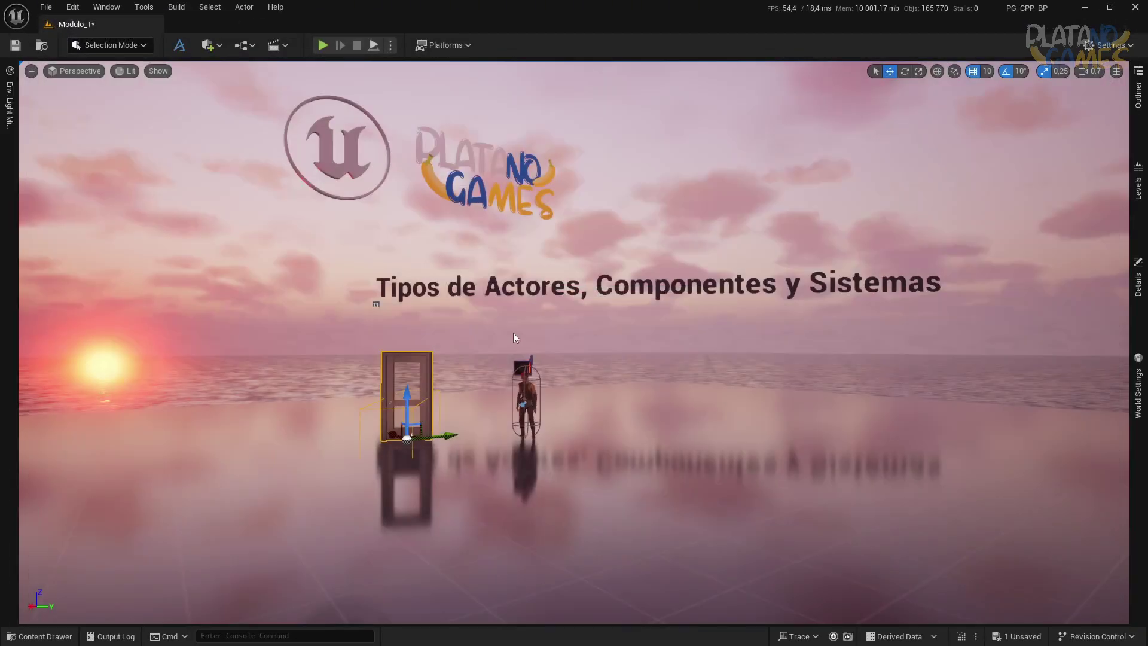
{"action": "key", "text": "ctrl+space"}
{"action": "left_click", "coordinate": [1138, 392]}
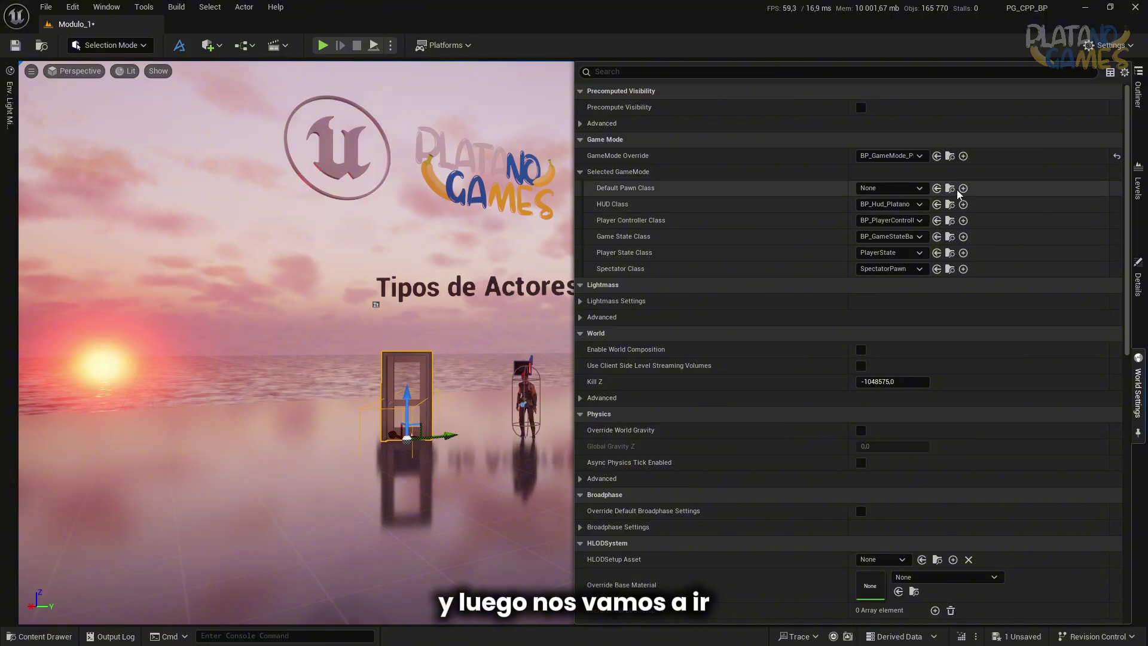
{"action": "left_click", "coordinate": [949, 156]}
{"action": "left_click", "coordinate": [396, 408]}
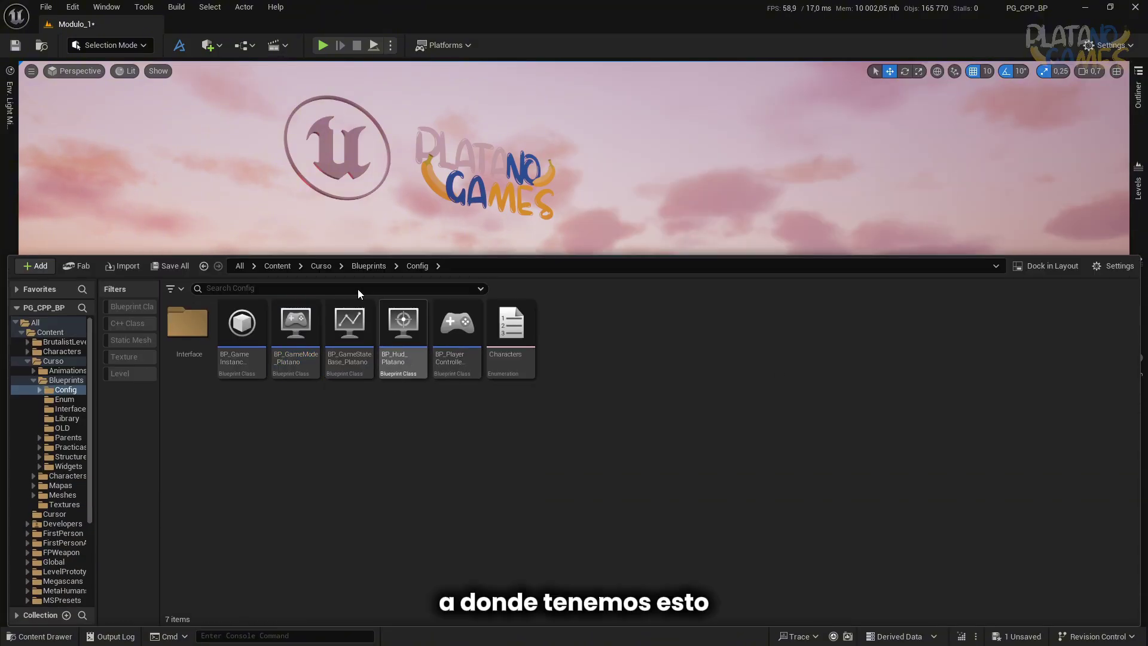
{"action": "left_click", "coordinate": [374, 265]}
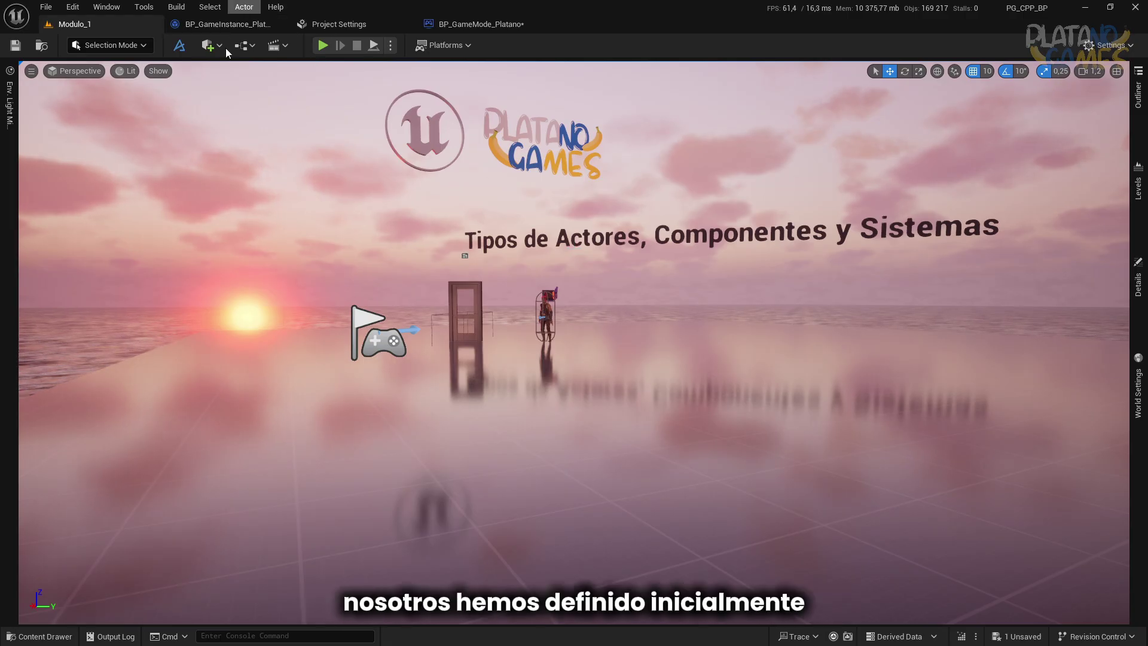
{"action": "left_click", "coordinate": [225, 24]}
- Set Event Init's Select Character to MainCharacter, compile, save, and play-test the level
{"action": "left_click", "coordinate": [329, 68]}
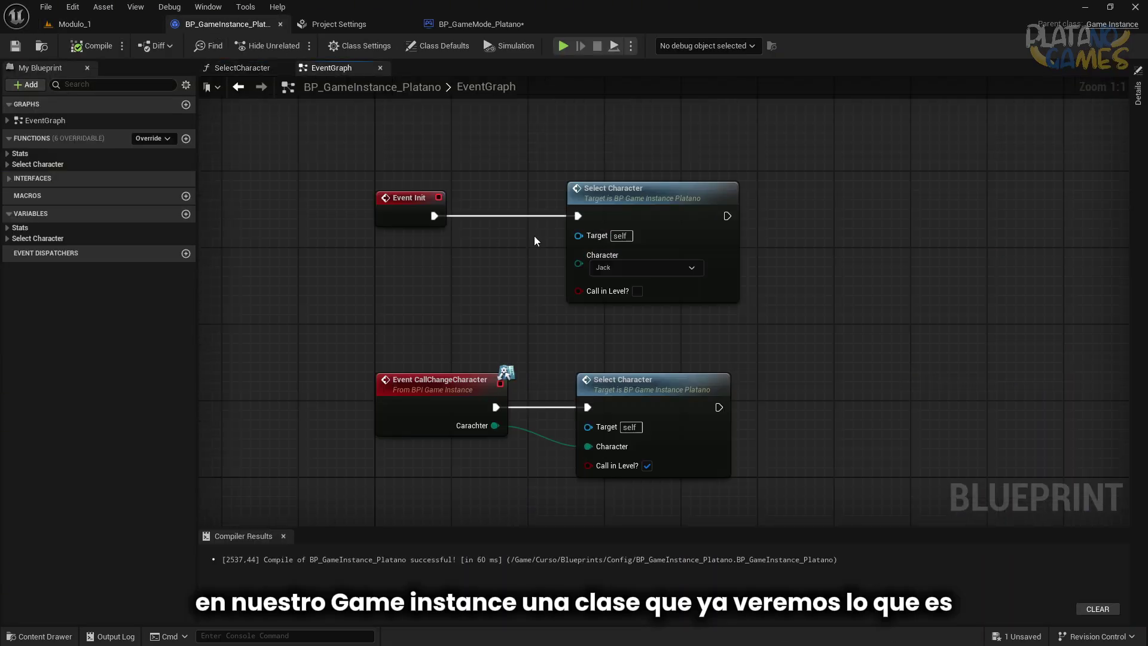
{"action": "left_click", "coordinate": [689, 223]}
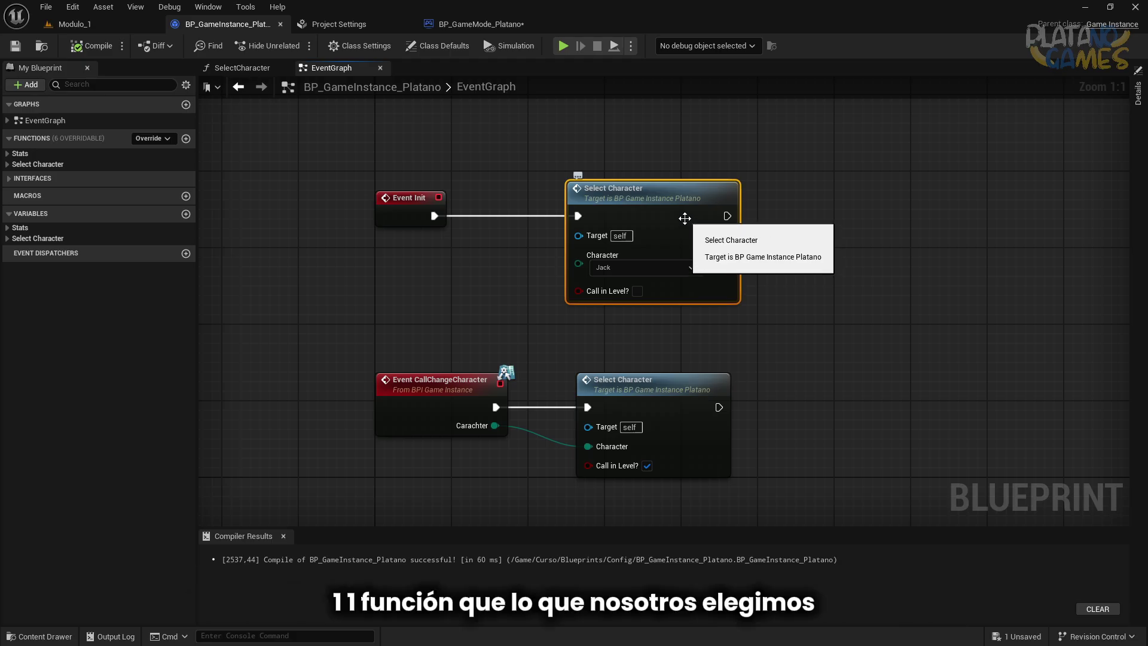
{"action": "left_click", "coordinate": [665, 274]}
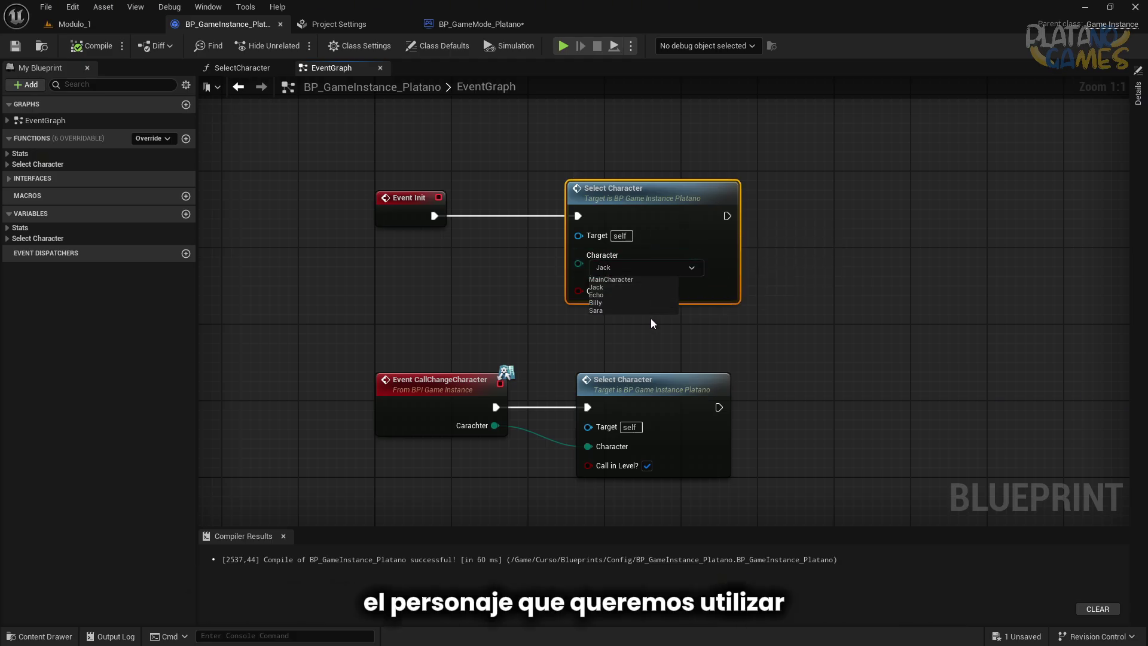
{"action": "left_click", "coordinate": [645, 279]}
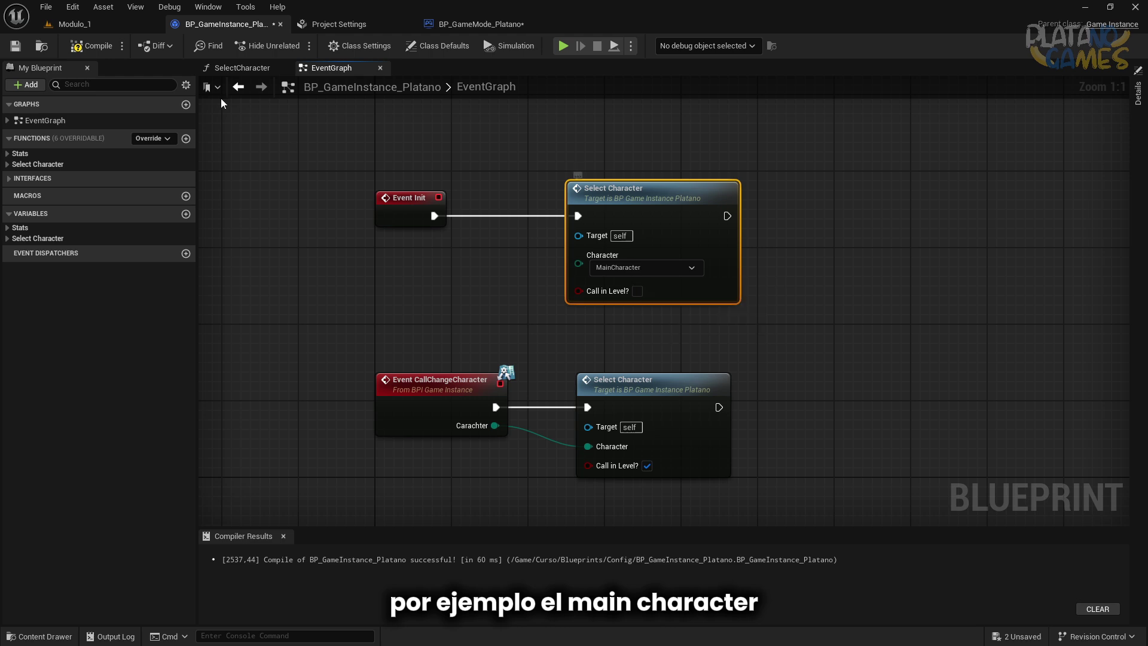
{"action": "left_click", "coordinate": [105, 49]}
{"action": "left_click", "coordinate": [15, 45]}
{"action": "left_click", "coordinate": [563, 46]}
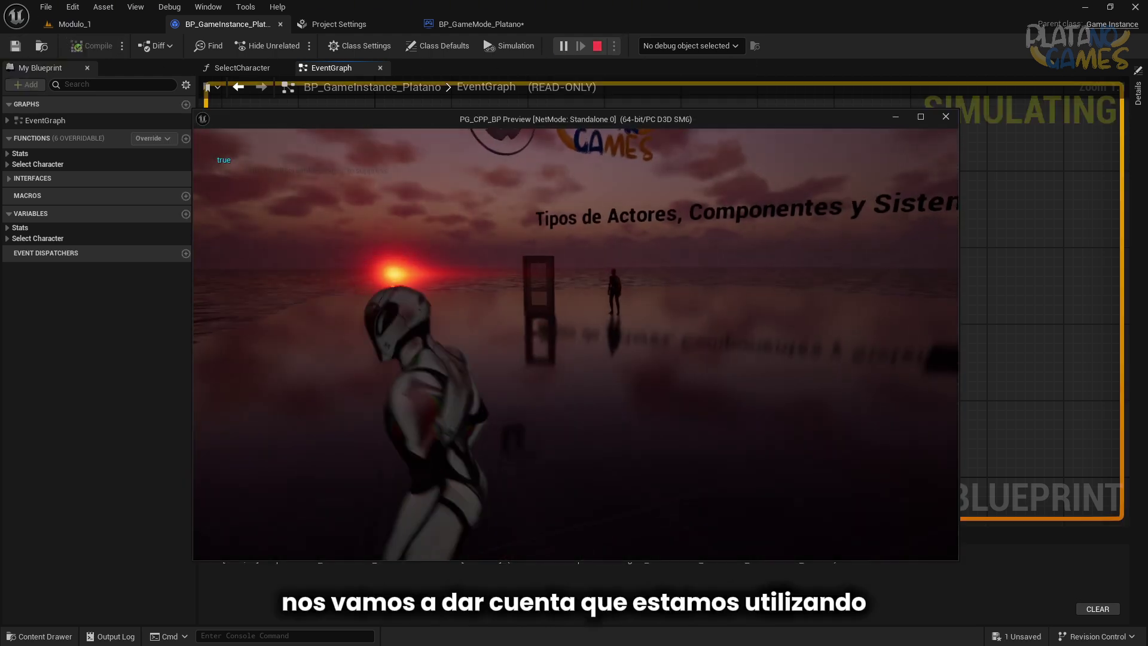
{"action": "key", "text": "Escape"}
- Switch the starting character to Jack, compile, and play-test the level
{"action": "left_click", "coordinate": [616, 269]}
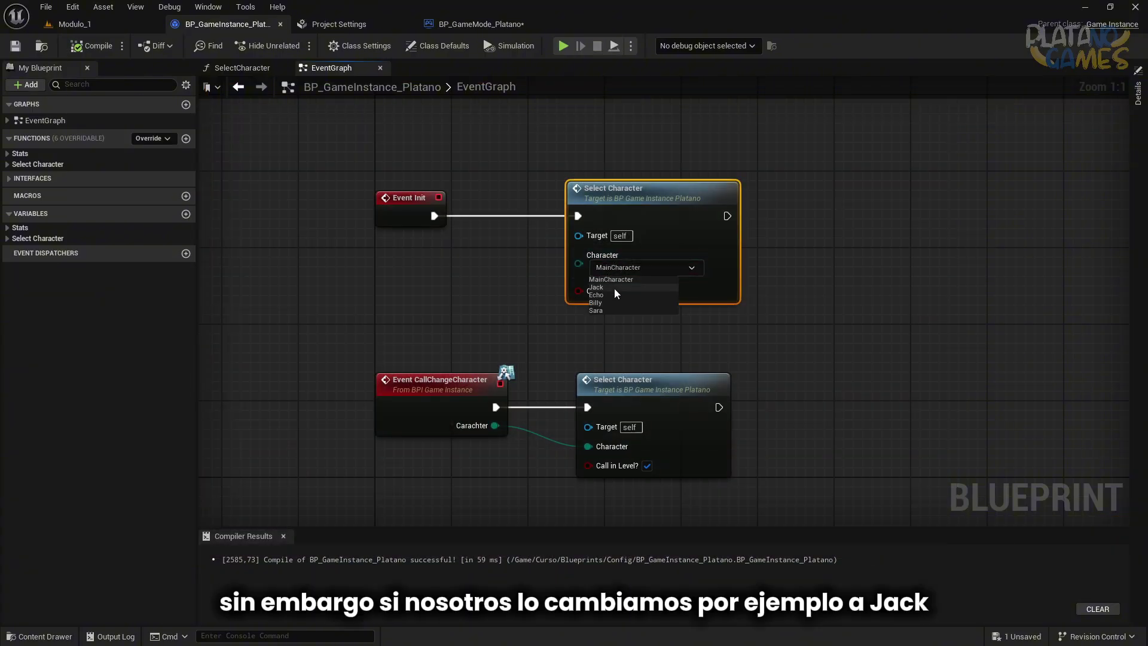
{"action": "left_click", "coordinate": [615, 288]}
{"action": "left_click", "coordinate": [92, 46]}
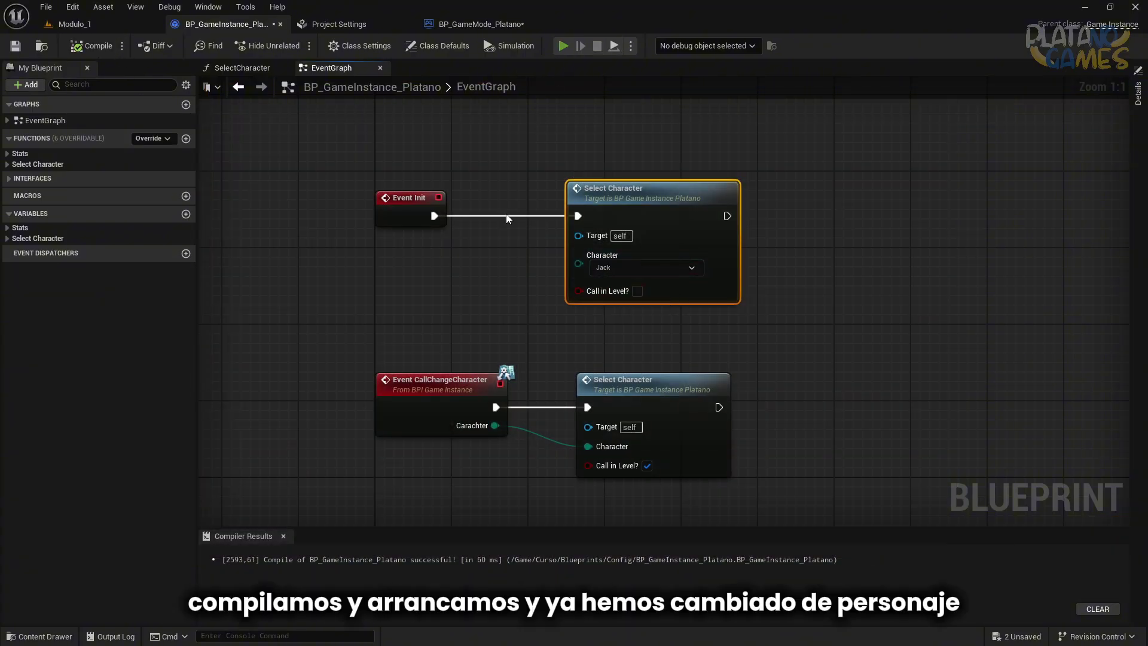
{"action": "left_click", "coordinate": [564, 45]}
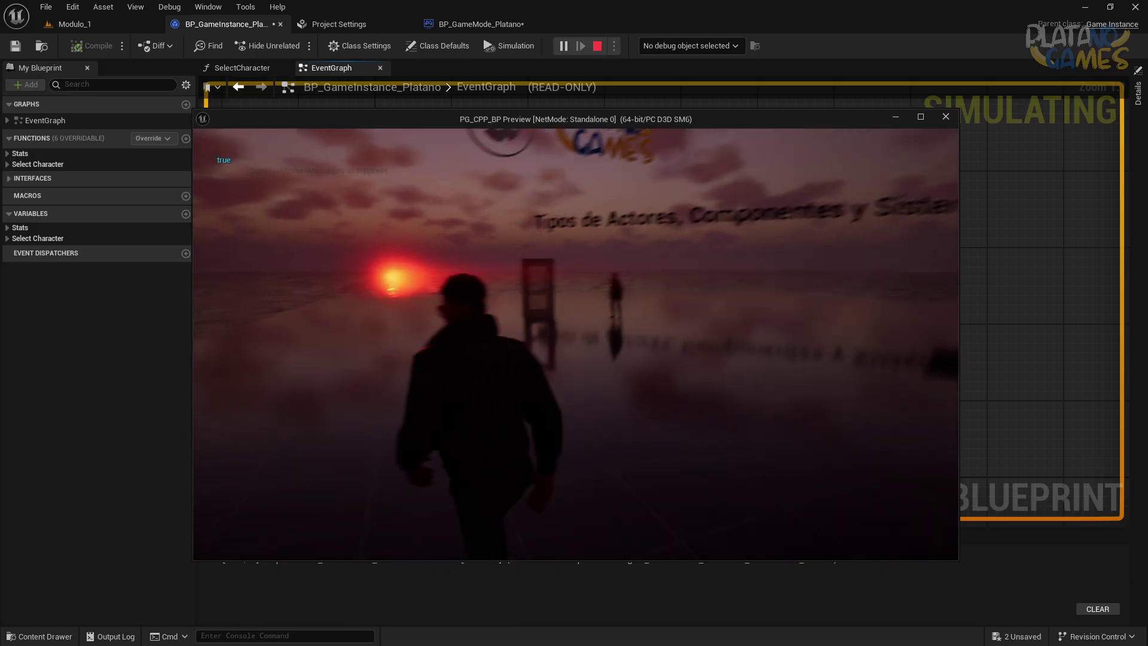
{"action": "key", "text": "Escape"}
- Play-test the level with Echo and then Billy as the starting character
{"action": "left_click", "coordinate": [604, 269]}
{"action": "left_click", "coordinate": [623, 297]}
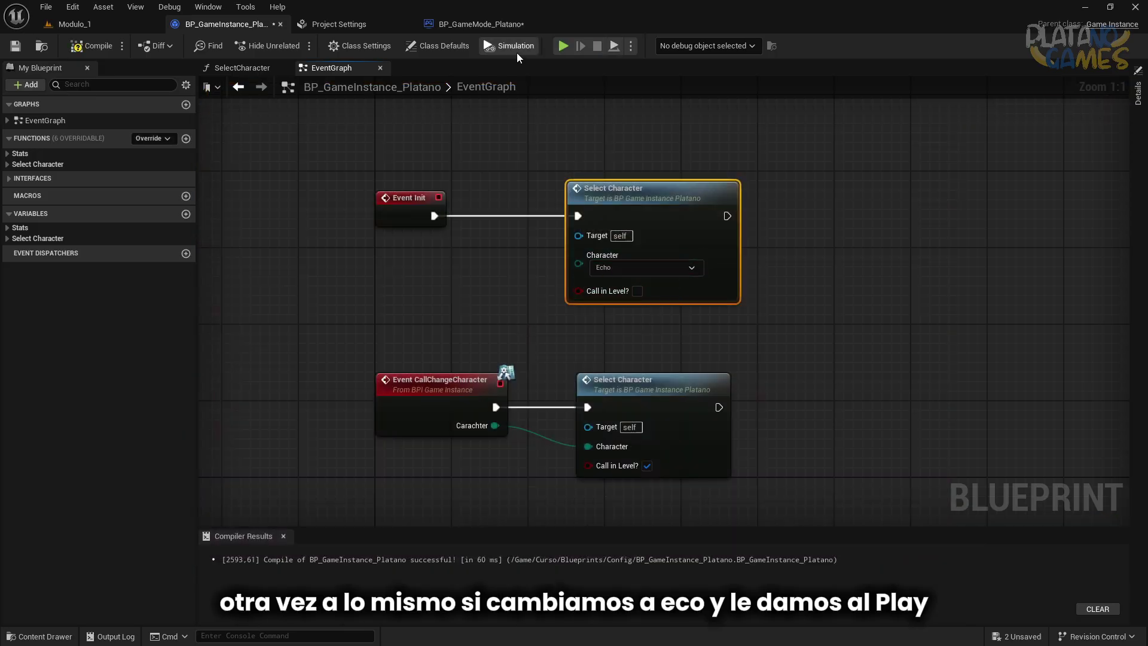
{"action": "key", "text": "alt+p"}
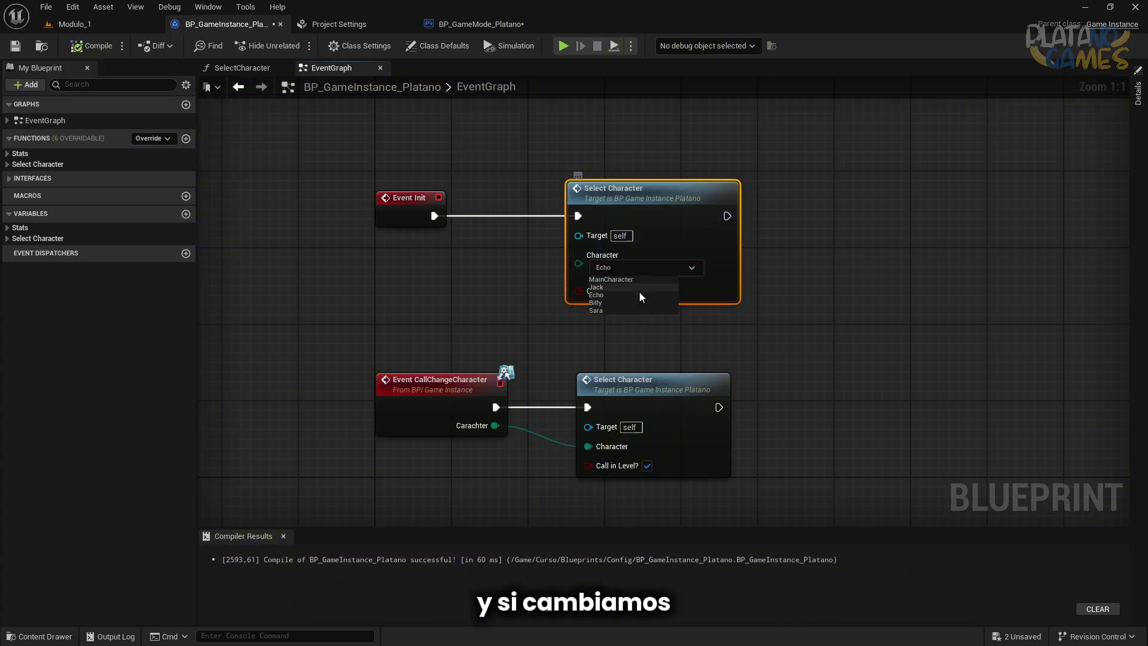
{"action": "left_click", "coordinate": [627, 303]}
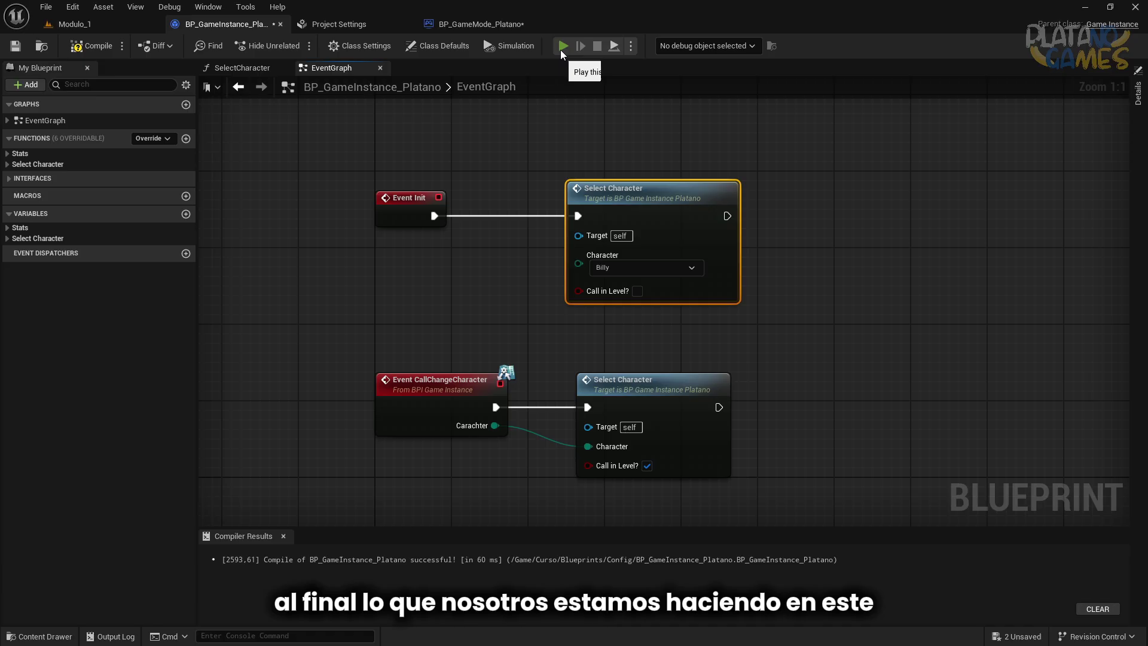
{"action": "left_click", "coordinate": [561, 50]}
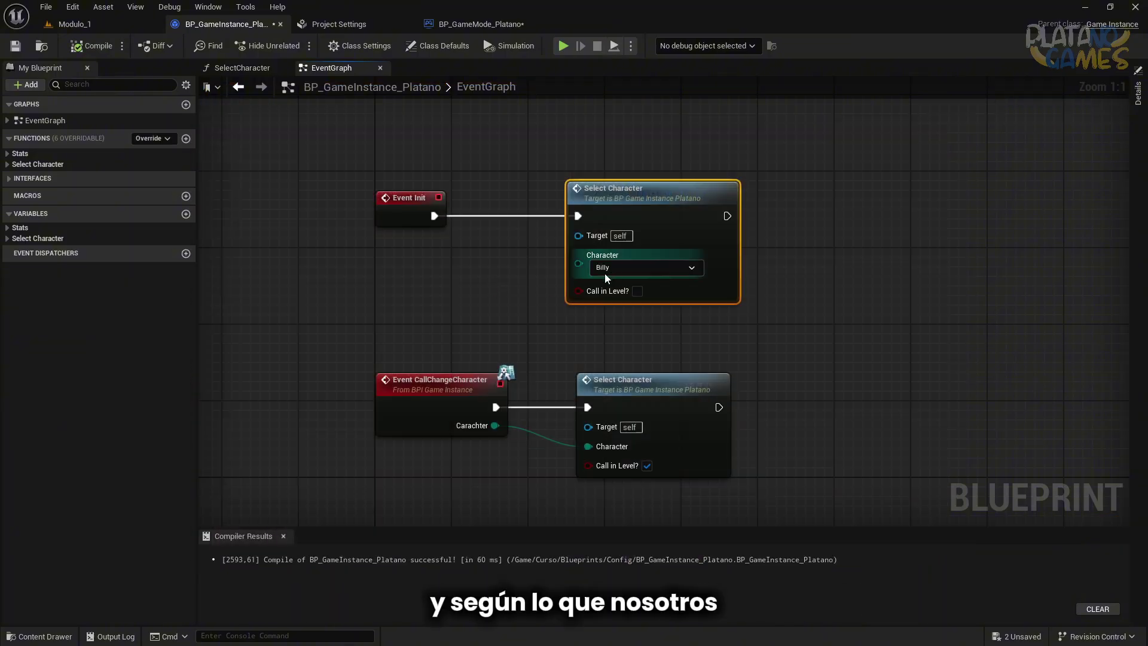
- Reset the character to MainCharacter, compile, save, and open the SelectCharacter function graph
{"action": "left_click", "coordinate": [607, 268]}
{"action": "left_click", "coordinate": [617, 280]}
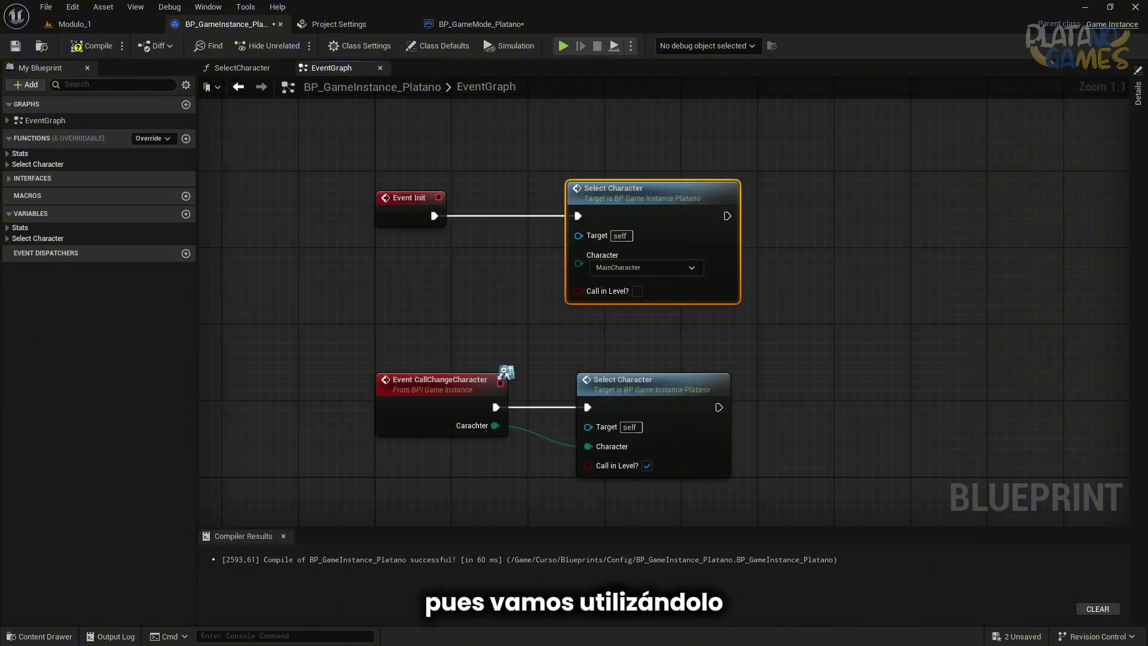
{"action": "left_click", "coordinate": [83, 45]}
{"action": "left_click", "coordinate": [24, 51]}
{"action": "left_click_drag", "start_coordinate": [530, 139], "coordinate": [864, 370]}
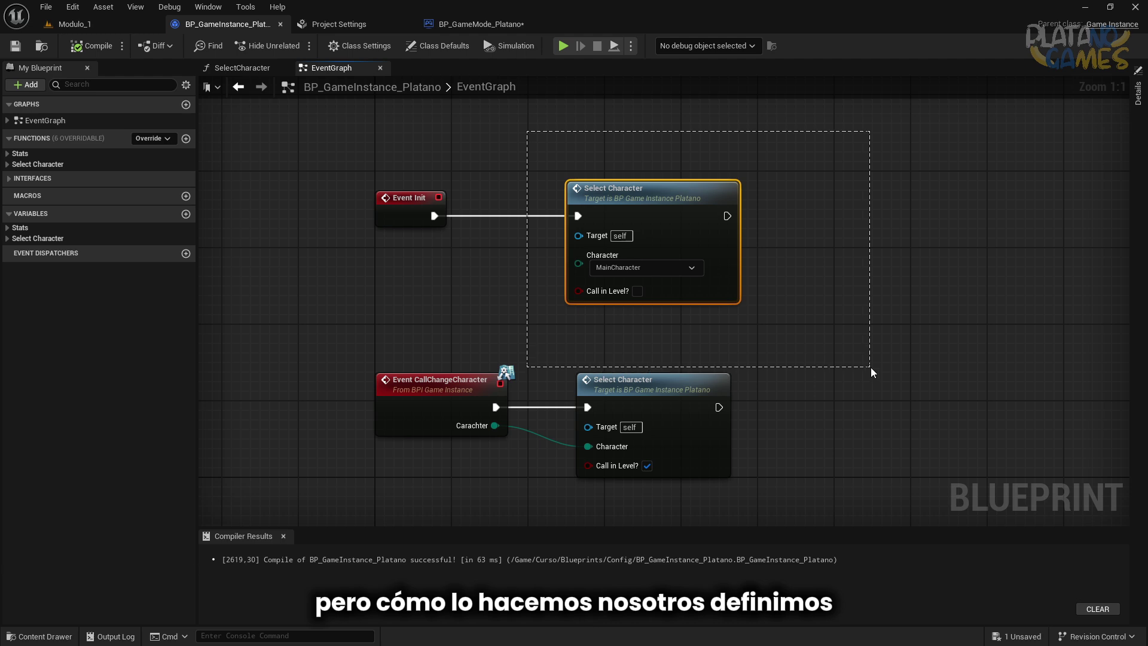
{"action": "double_click", "coordinate": [692, 188]}
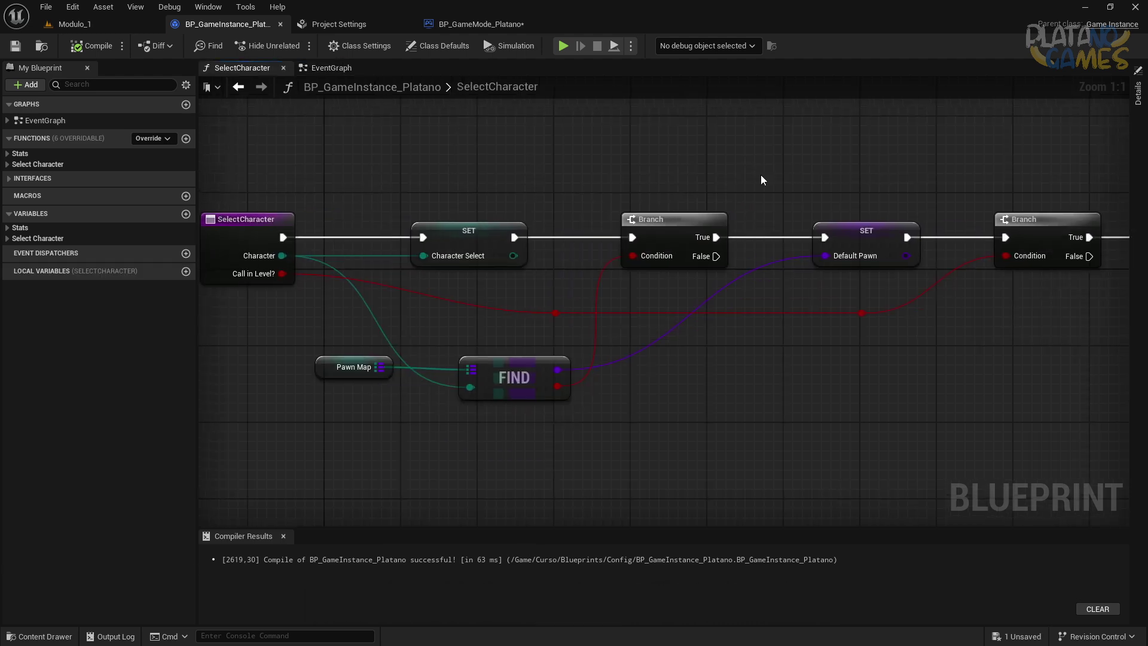
- Delete the Print String debug nodes from the game mode EventGraph, then compile and save
{"action": "left_click", "coordinate": [454, 24]}
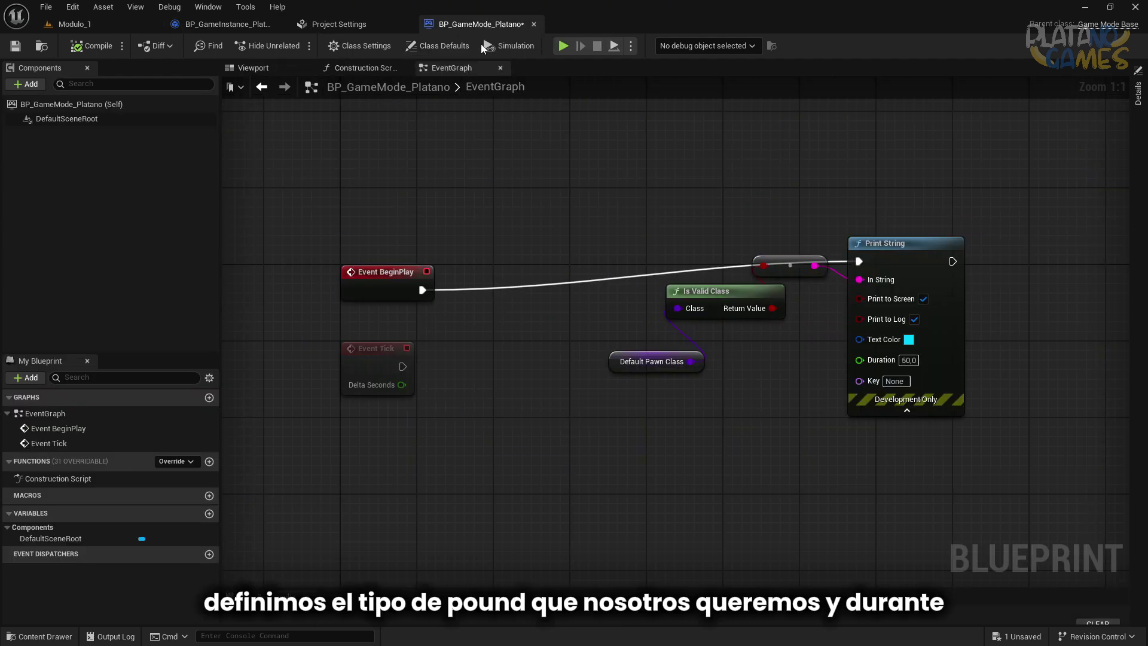
{"action": "mouse_move", "coordinate": [658, 184]}
{"action": "left_mouse_down"}
{"action": "mouse_move", "coordinate": [787, 246]}
{"action": "mouse_move", "coordinate": [478, 195]}
{"action": "left_mouse_up"}
{"action": "key", "text": "Delete"}
{"action": "key", "text": "Delete"}
{"action": "left_click", "coordinate": [390, 70]}
{"action": "key", "text": "F7"}
{"action": "key", "text": "ctrl+s"}
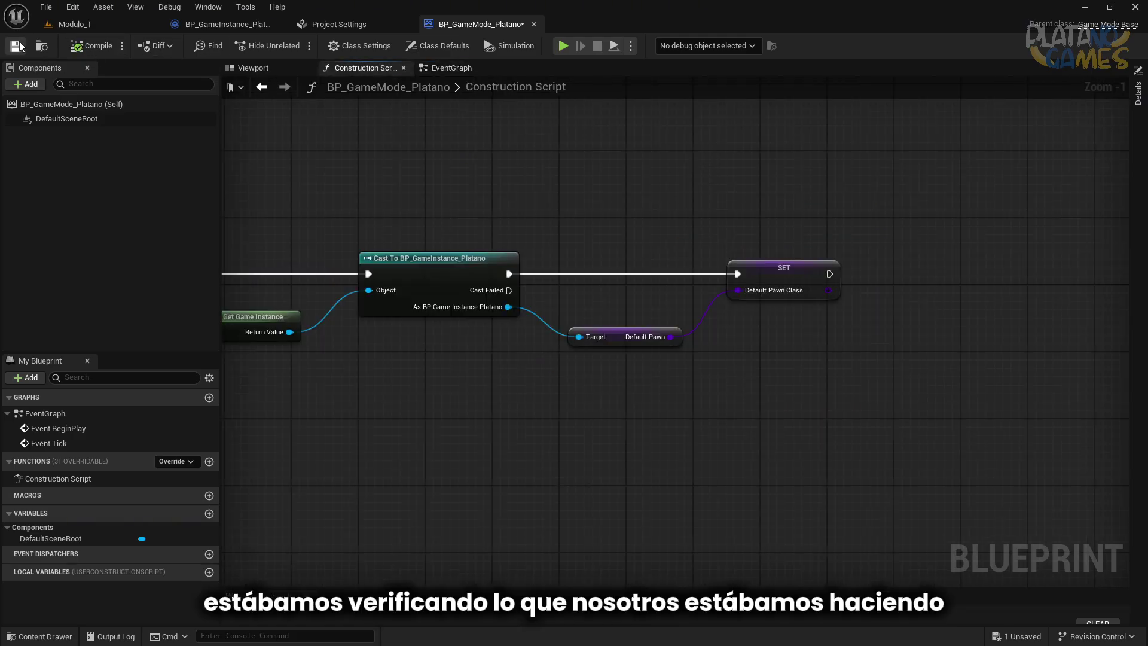
- Review the Construction Script's cast-and-set Default Pawn Class node chain
{"action": "left_click_drag", "start_coordinate": [467, 196], "coordinate": [1115, 461]}
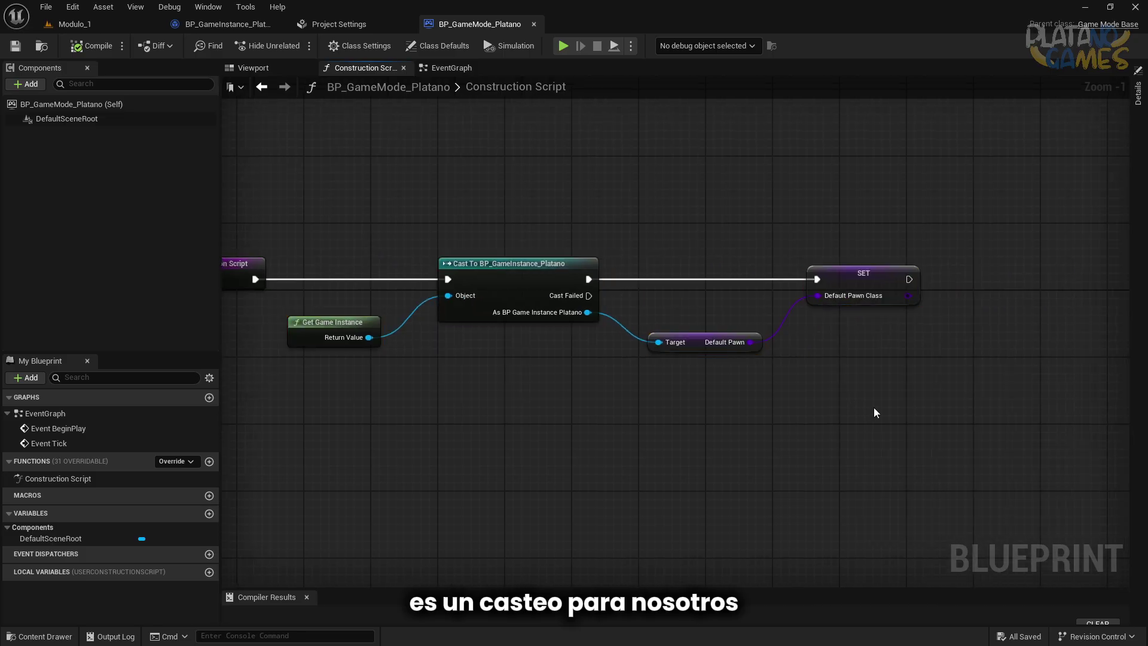
{"action": "left_click_drag", "start_coordinate": [965, 382], "coordinate": [790, 190]}
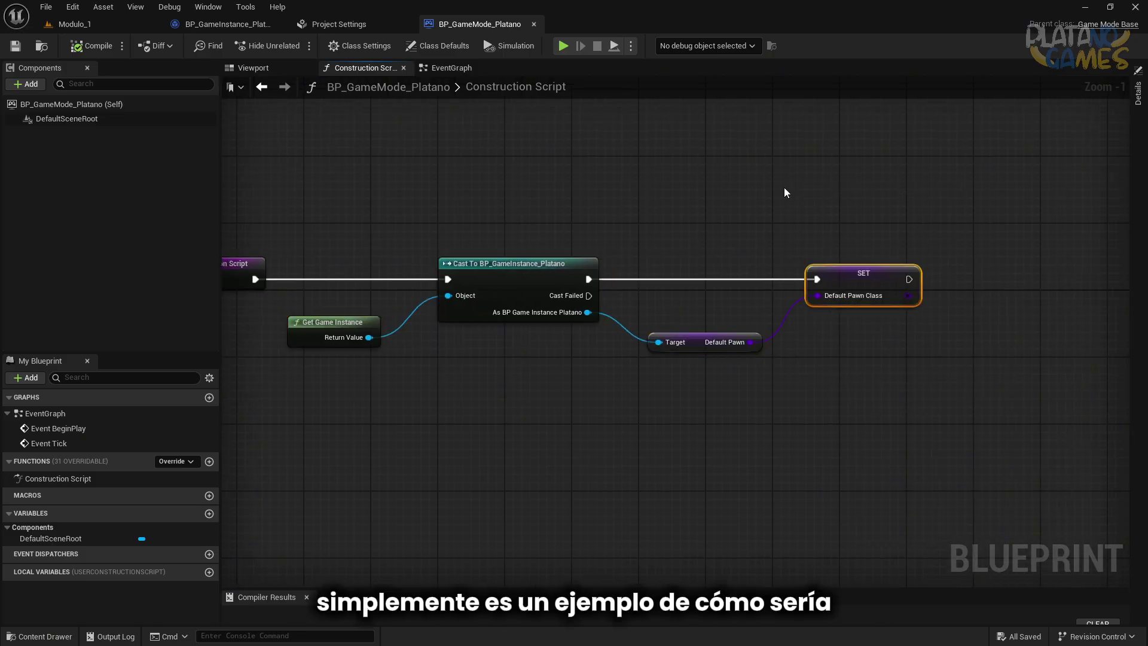
{"action": "left_click", "coordinate": [735, 178]}
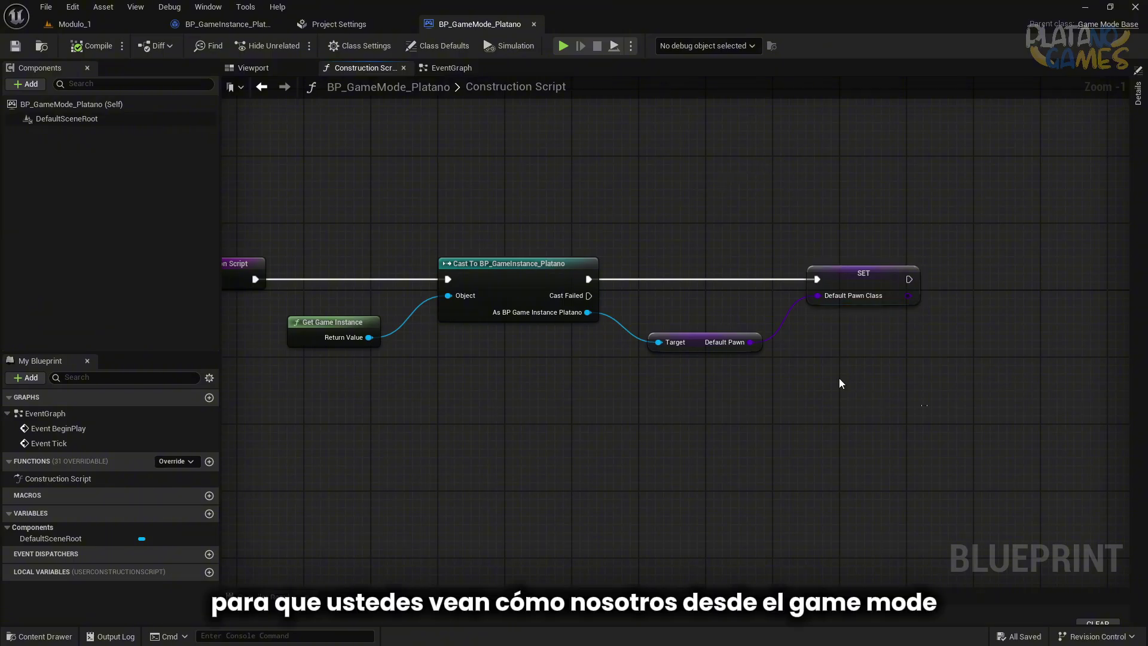
{"action": "left_click_drag", "start_coordinate": [840, 406], "coordinate": [326, 159]}
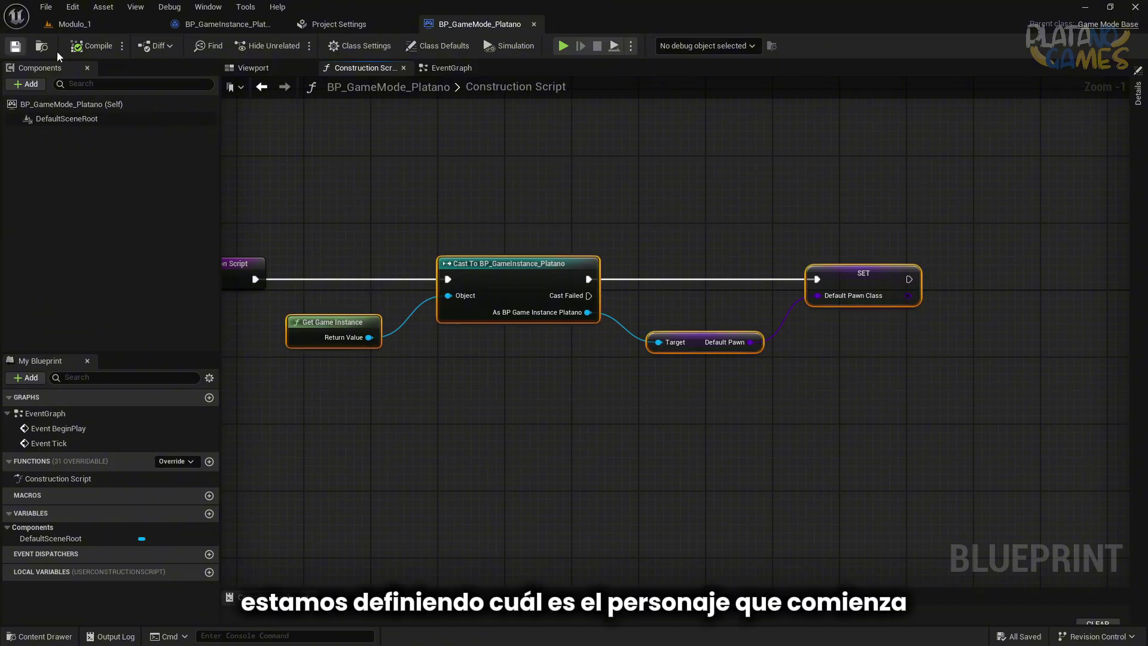
{"action": "right_click_drag", "start_coordinate": [449, 164], "coordinate": [523, 200]}
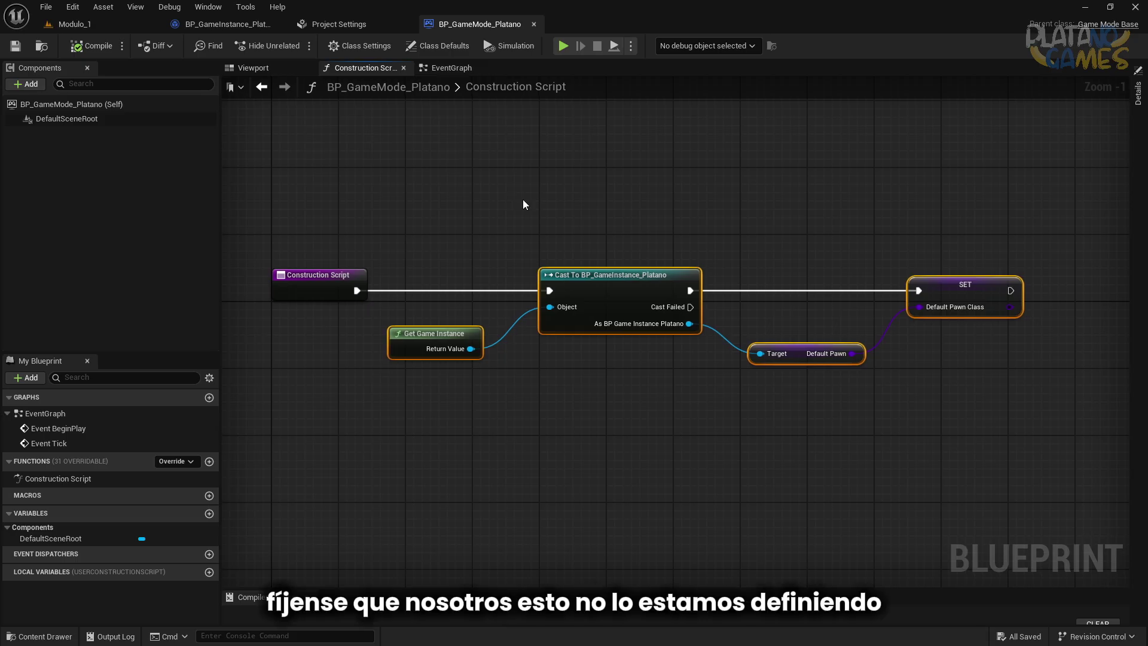
{"action": "left_click", "coordinate": [360, 147]}
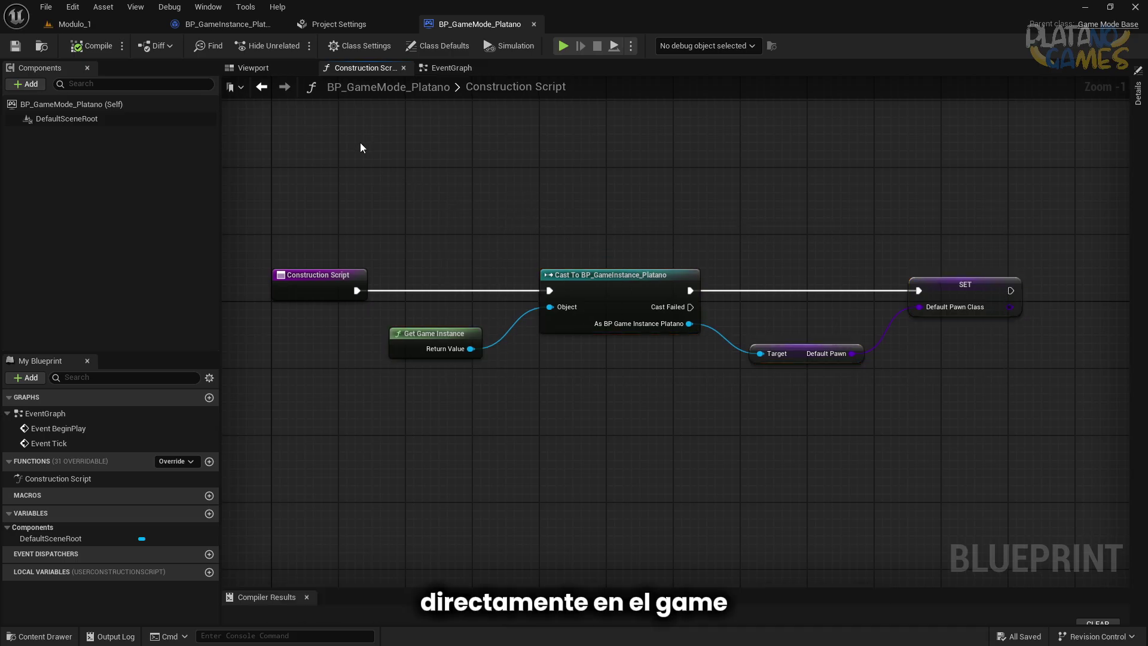
- Check the GameInstance's SelectCharacter graph and Init Select Character call, then return to the Construction Script
{"action": "left_click", "coordinate": [225, 26]}
{"action": "scroll", "coordinate": [682, 212], "scroll_direction": "down", "scroll_amount": 2}
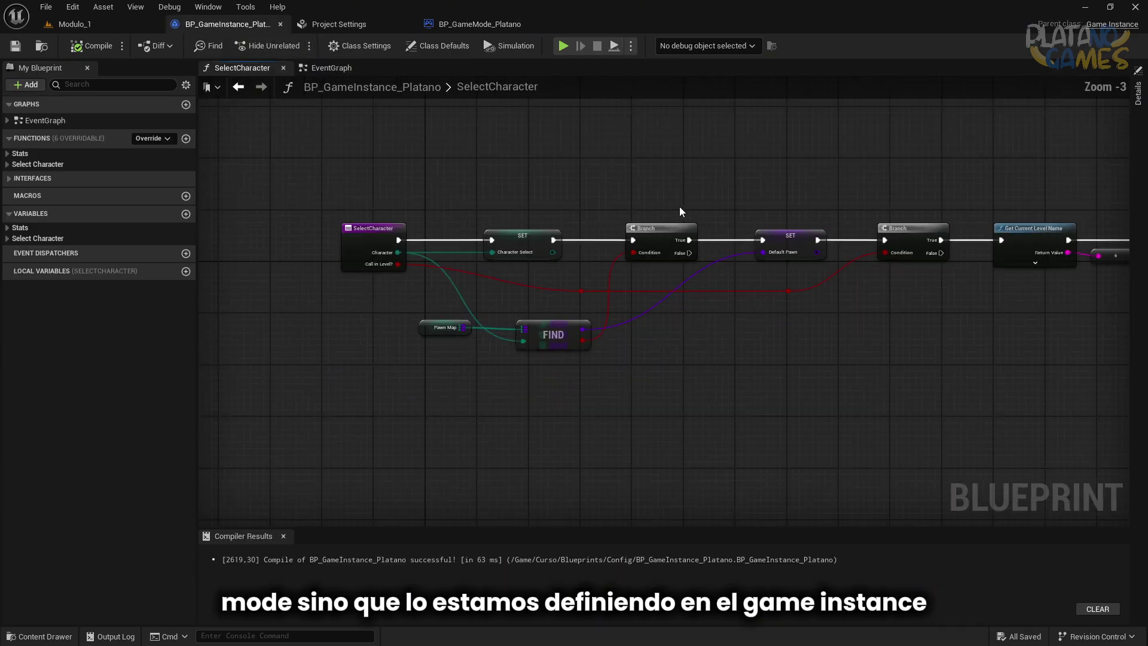
{"action": "left_click", "coordinate": [339, 69]}
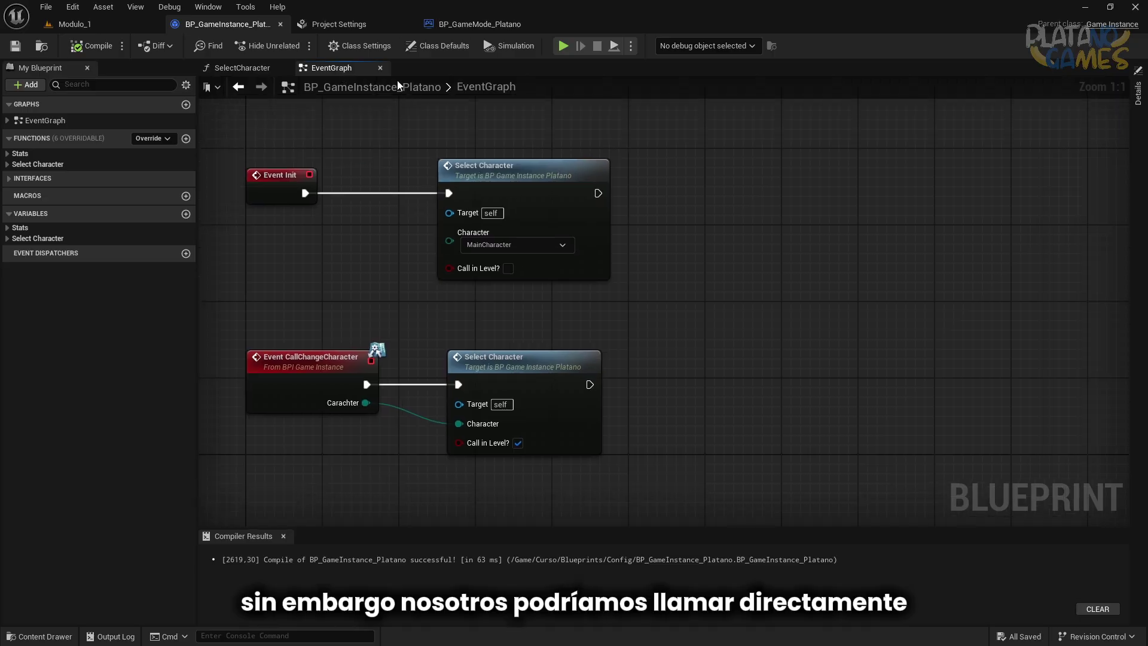
{"action": "right_click_drag", "start_coordinate": [620, 140], "coordinate": [660, 210]}
{"action": "left_click_drag", "start_coordinate": [470, 187], "coordinate": [600, 274]}
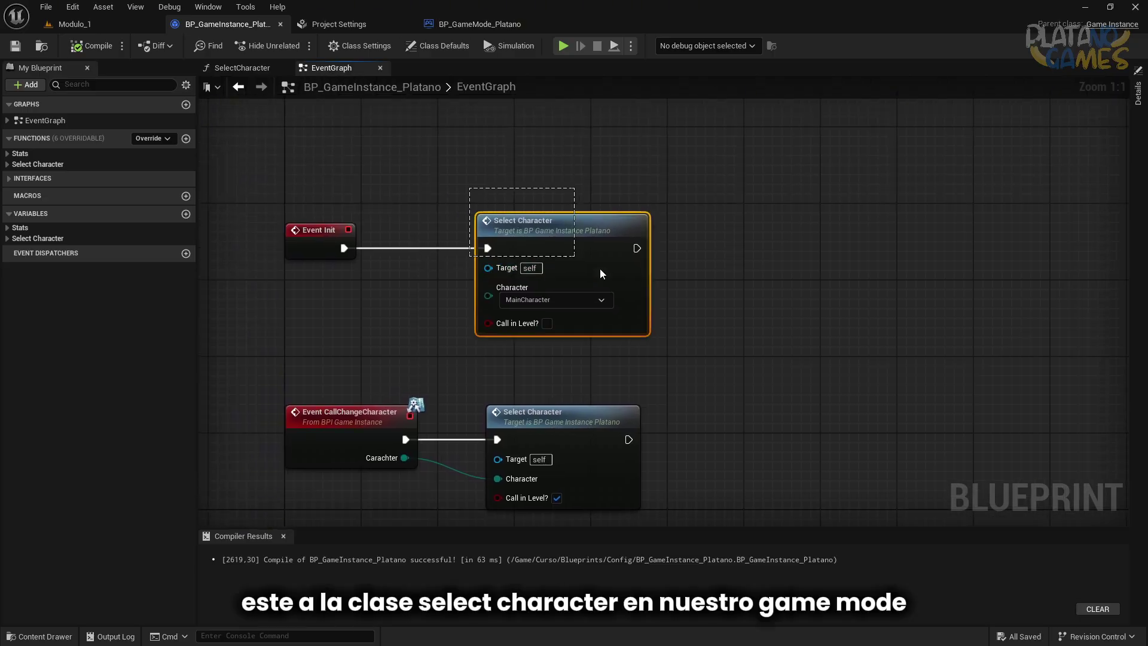
{"action": "left_click", "coordinate": [693, 318]}
{"action": "left_click", "coordinate": [487, 23]}
- Add a trial Select Character node from the GameInstance cast result and view its character options
{"action": "right_click_drag", "start_coordinate": [491, 189], "coordinate": [468, 180]}
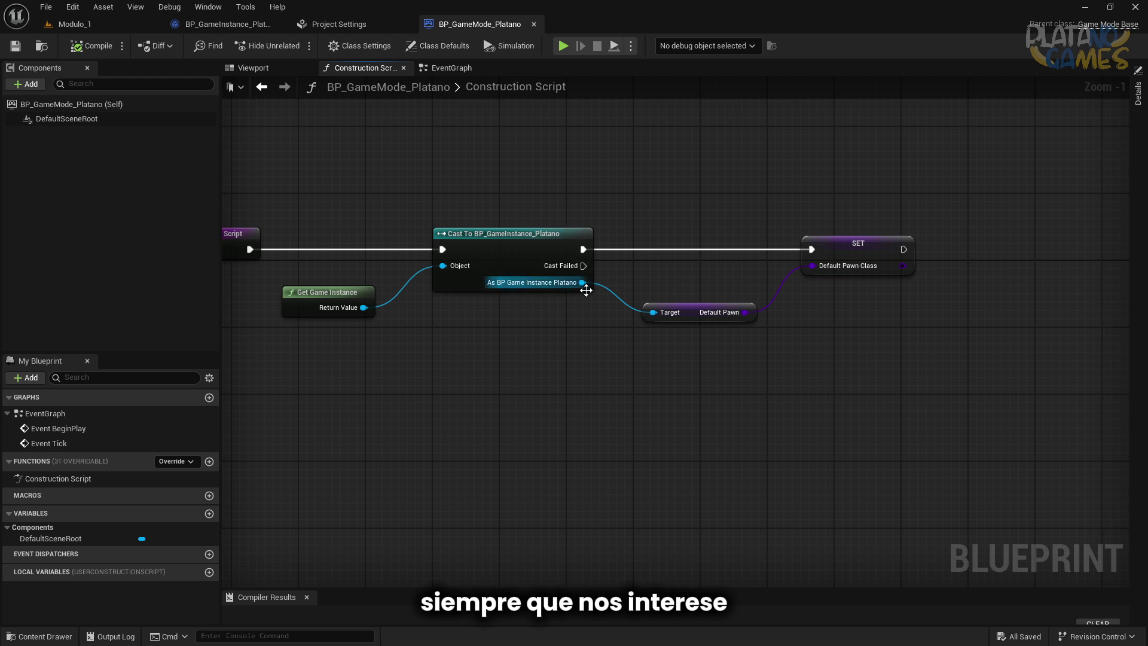
{"action": "left_click_drag", "start_coordinate": [583, 282], "coordinate": [567, 447]}
{"action": "type", "text": "señec"}
{"action": "key", "text": "BackSpace"}
{"action": "key", "text": "BackSpace"}
{"action": "key", "text": "BackSpace"}
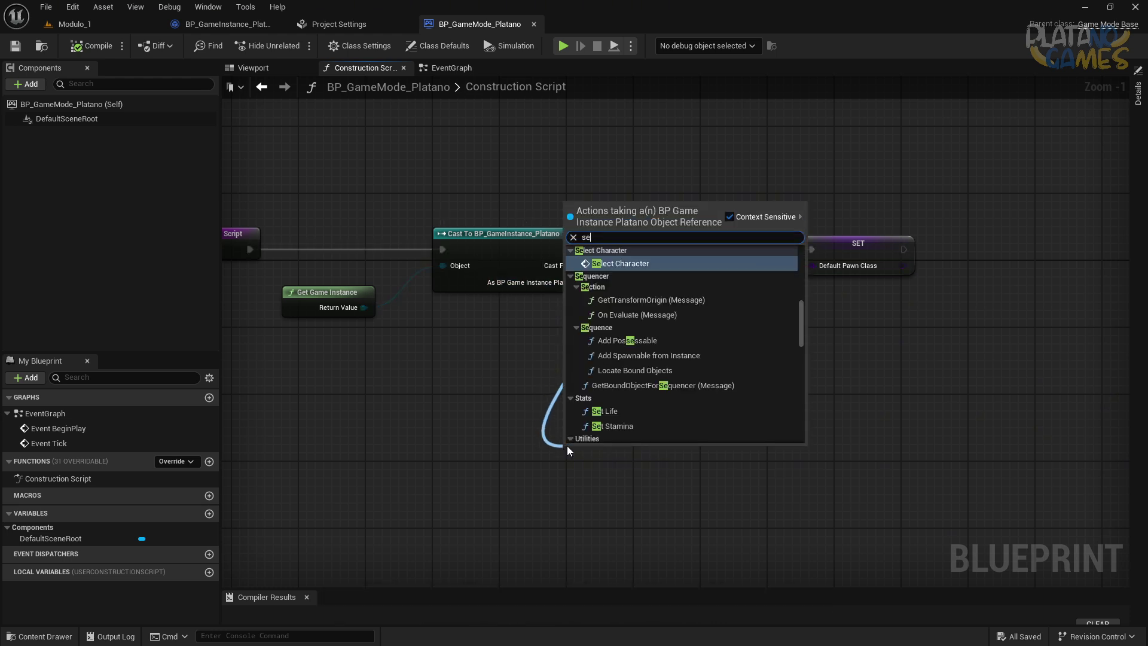
{"action": "type", "text": "lect"}
{"action": "key", "text": "Return"}
{"action": "left_click_drag", "start_coordinate": [601, 479], "coordinate": [890, 402]}
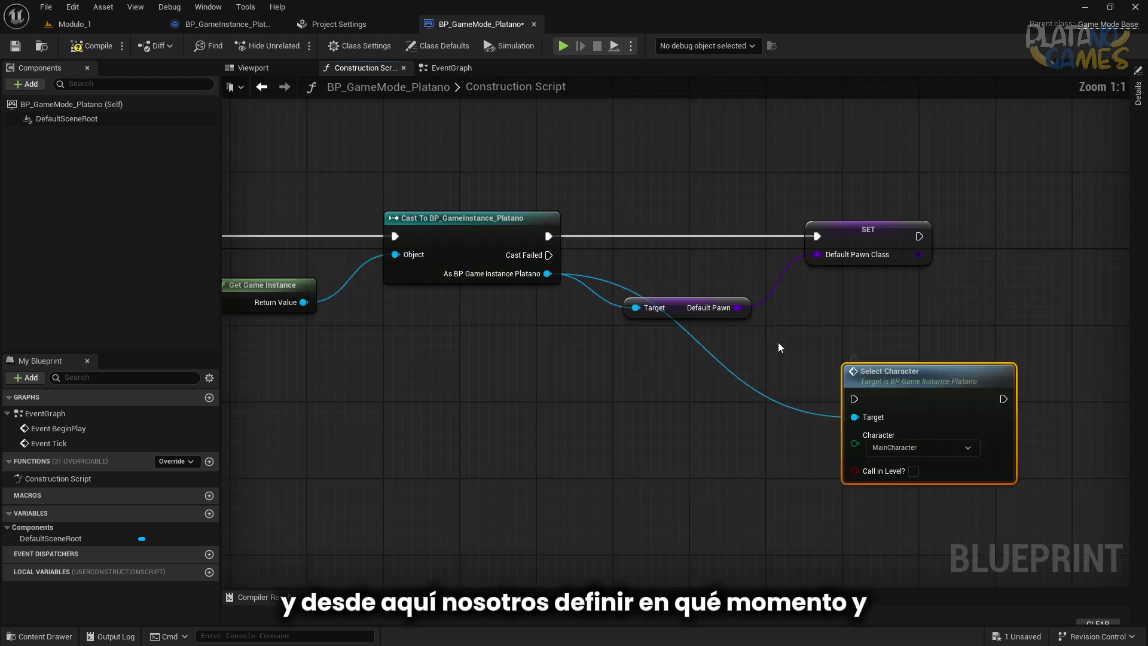
{"action": "scroll", "coordinate": [778, 342], "scroll_direction": "up", "scroll_amount": 1}
{"action": "left_click", "coordinate": [876, 368]}
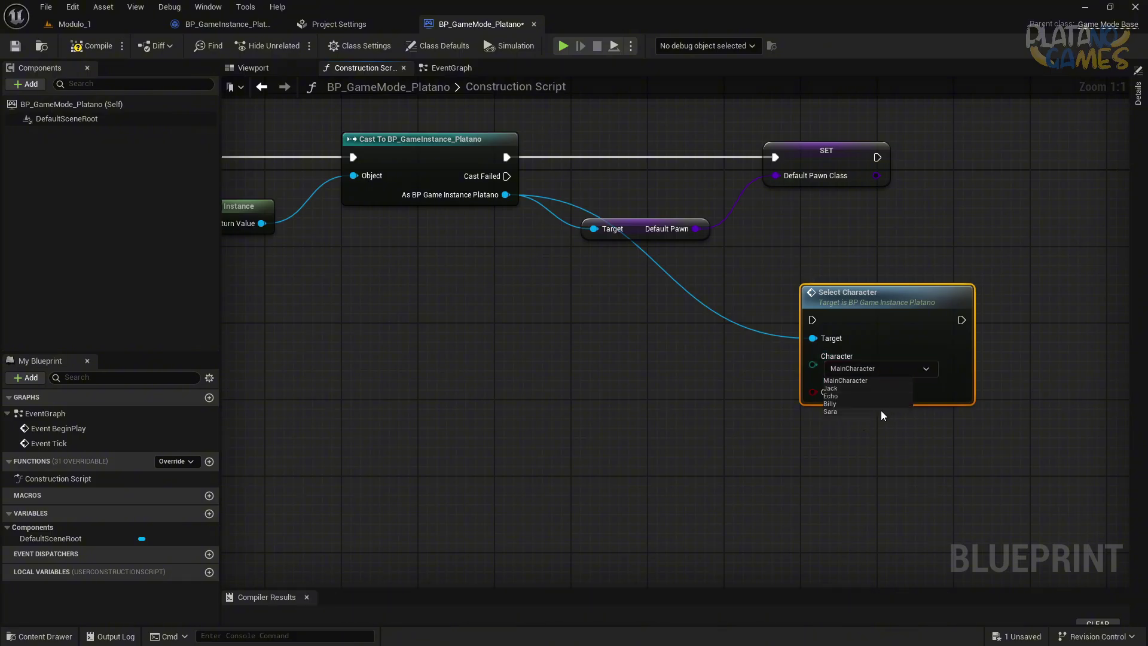
- Undo the Select Character node, fit the Construction Script in view, and save the game mode
{"action": "key", "text": "ctrl+z"}
{"action": "key", "text": "ctrl+z"}
{"action": "key", "text": "Home"}
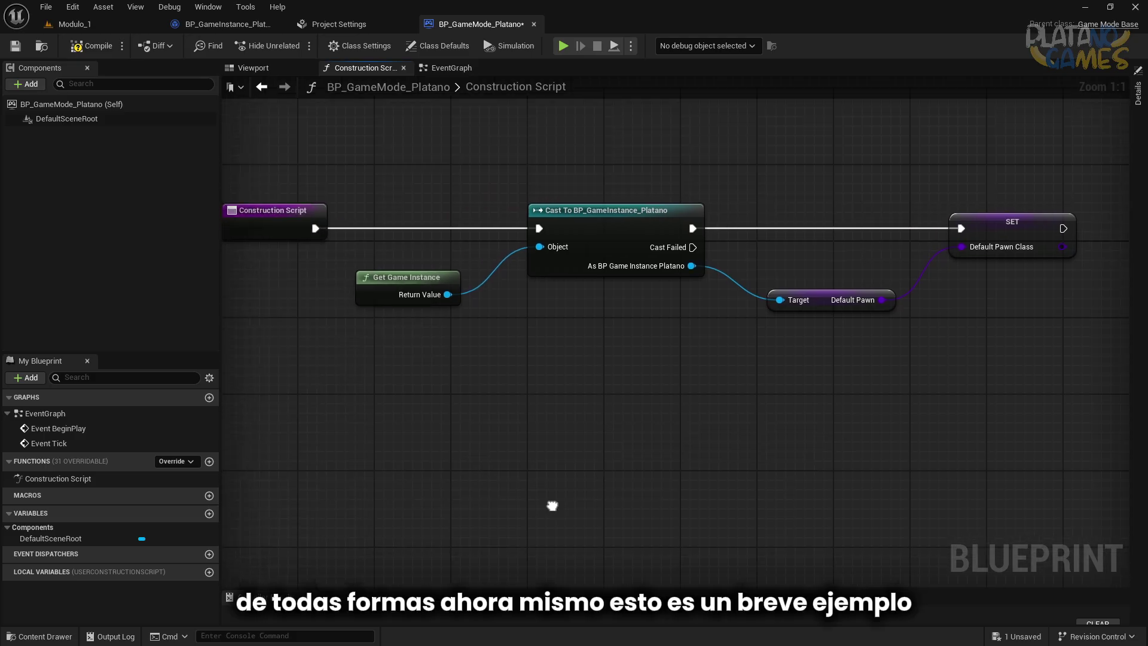
{"action": "left_click", "coordinate": [20, 45]}
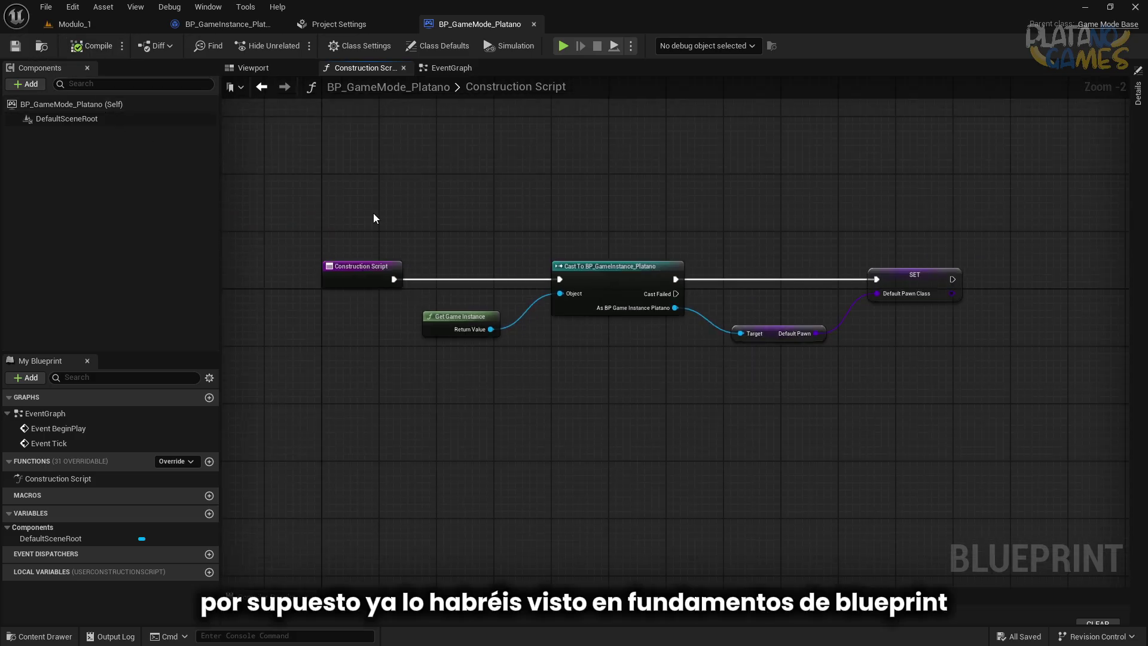
{"action": "right_click_drag", "start_coordinate": [373, 213], "coordinate": [332, 268]}
- Return to the Modulo_1 level and move the viewport camera toward the scene
{"action": "left_click", "coordinate": [75, 23]}
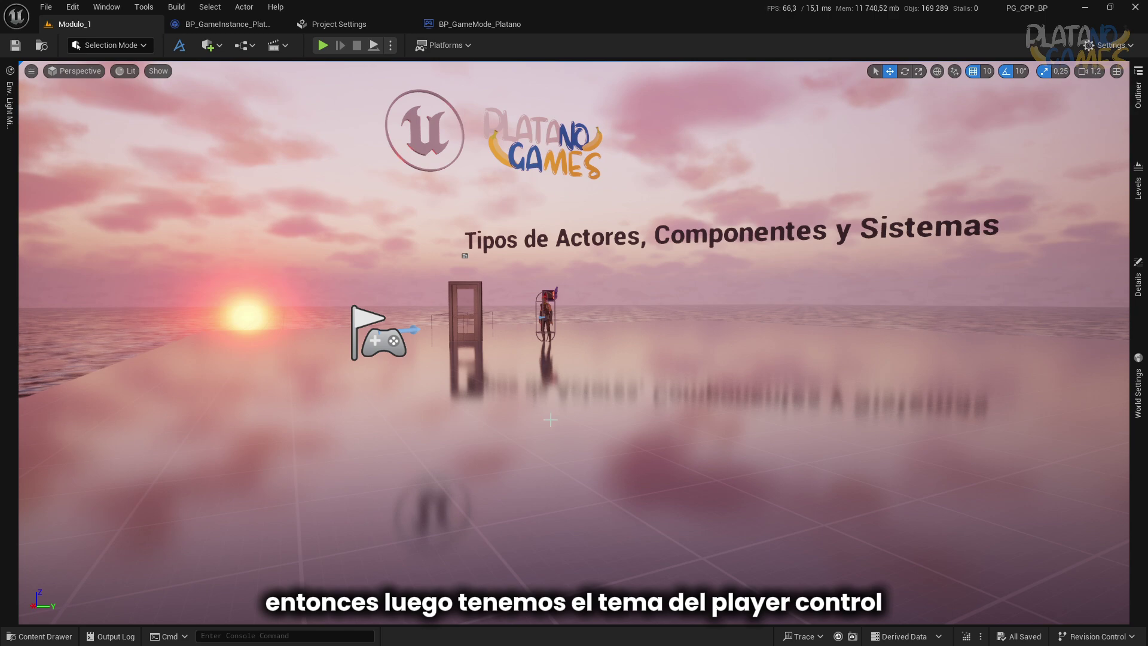
{"action": "mouse_move", "coordinate": [557, 473]}
{"action": "right_mouse_down"}
{"action": "mouse_move", "coordinate": [557, 419]}
{"action": "mouse_move", "coordinate": [555, 468]}
{"action": "right_mouse_up"}
{"action": "key", "text": "w"}
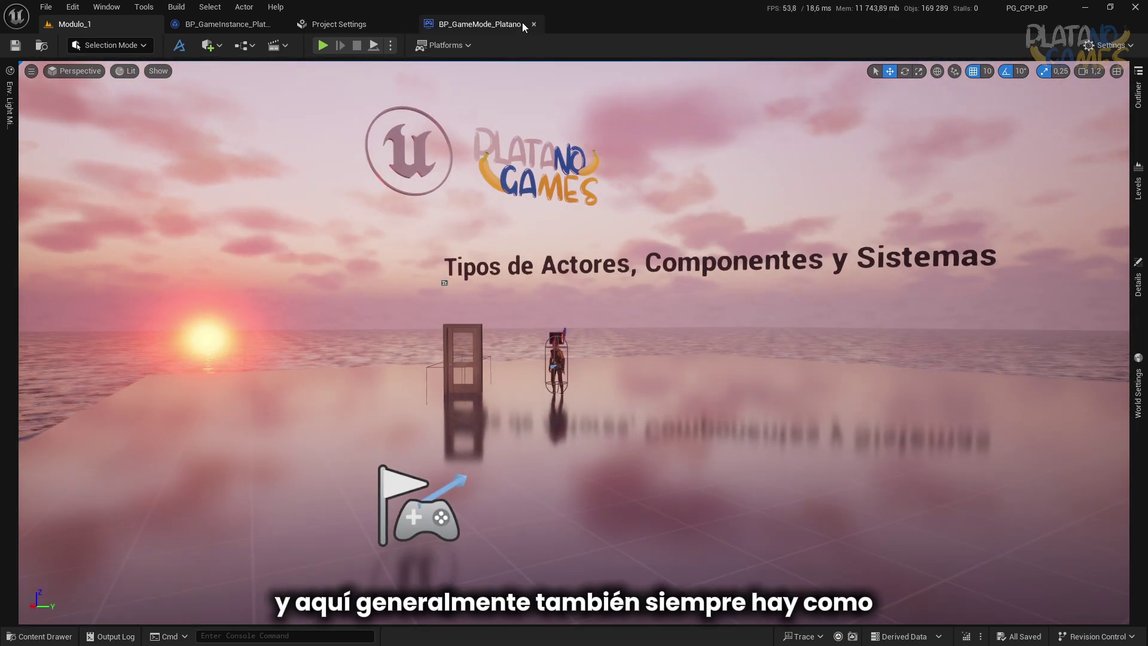
- Close the BP_GameMode_Platano, Project Settings and BP_GameInstance_Platano editors
{"action": "left_click", "coordinate": [533, 24]}
{"action": "left_click", "coordinate": [407, 24]}
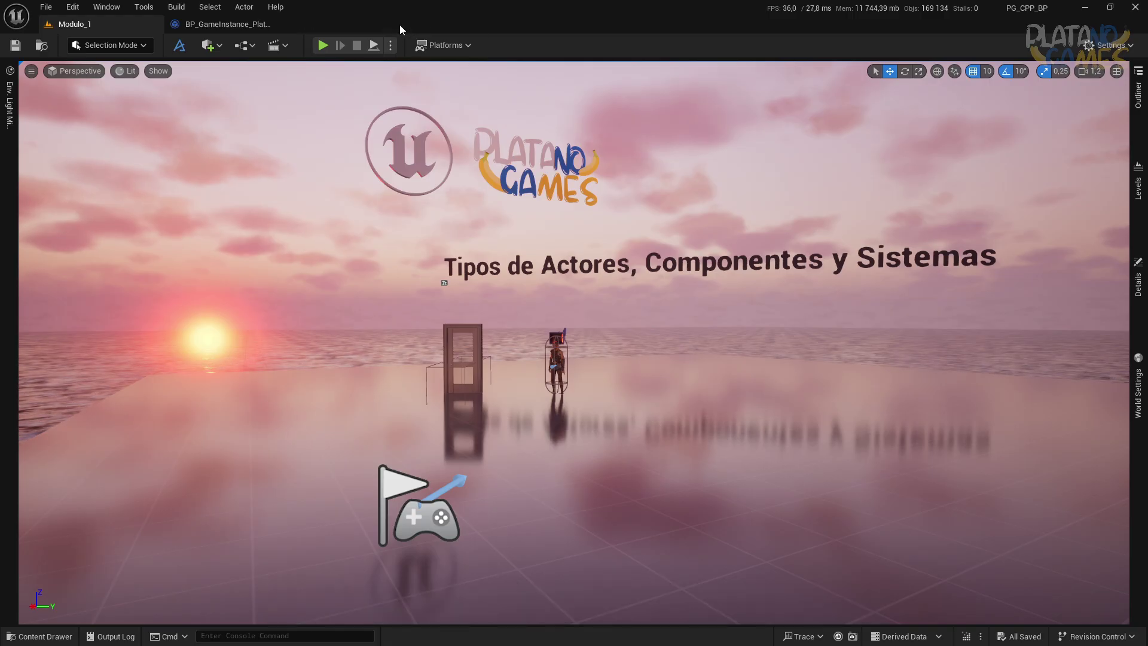
{"action": "left_click", "coordinate": [279, 24]}
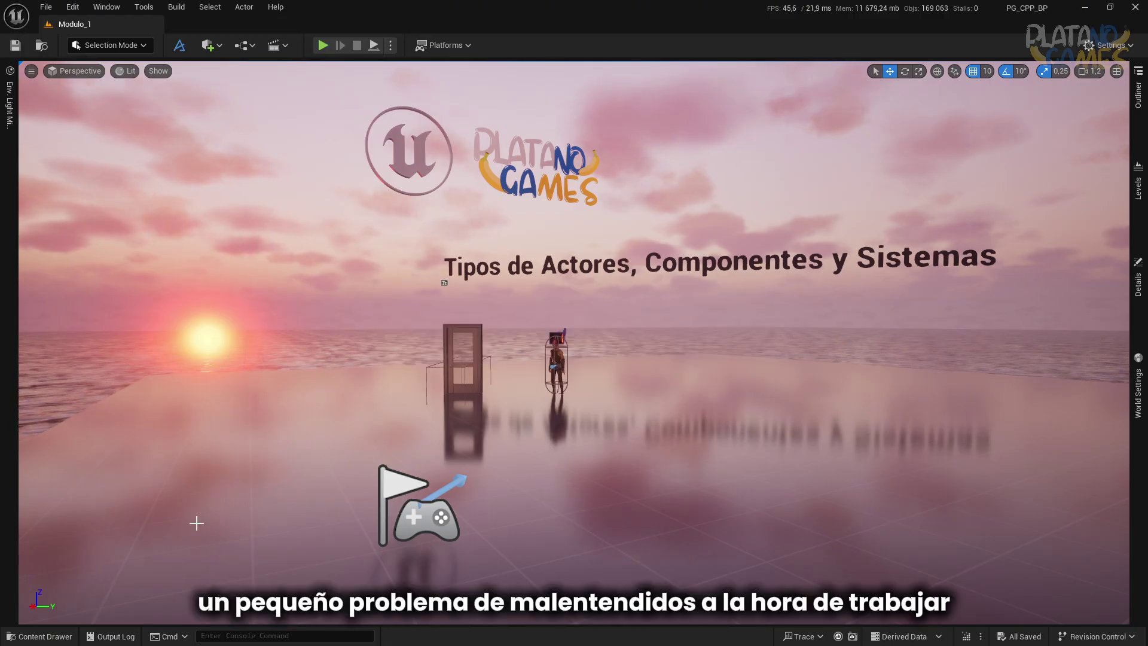
- Open the Add Feature or Content Pack window from the content browser, then cancel it
{"action": "left_click", "coordinate": [41, 640]}
{"action": "left_click", "coordinate": [36, 265]}
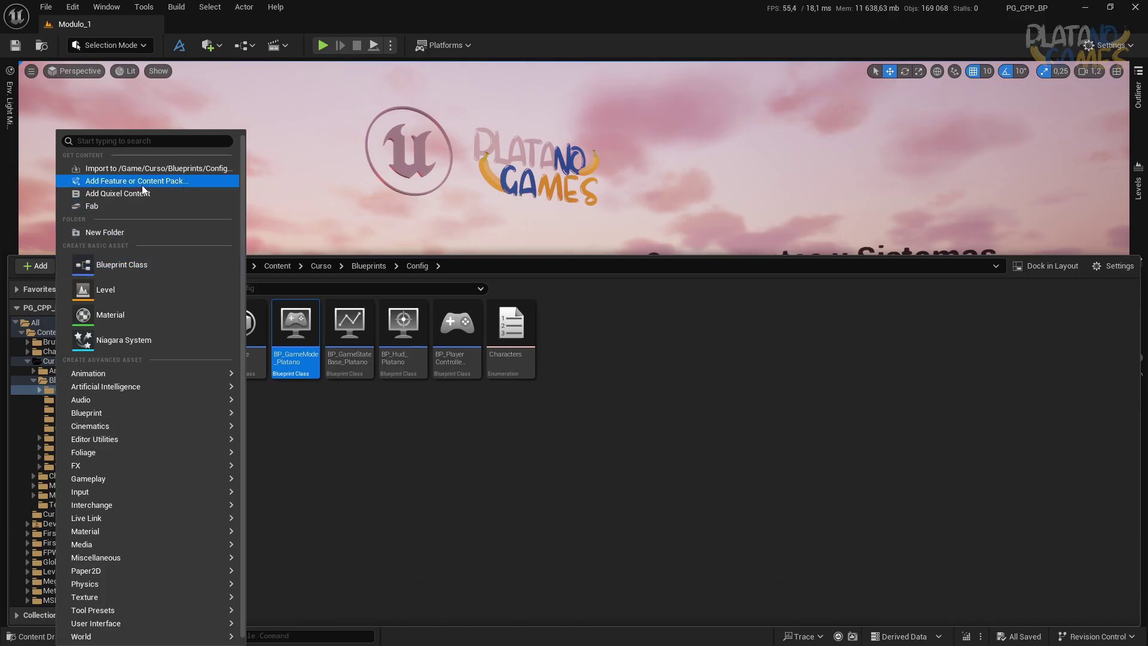
{"action": "left_click", "coordinate": [119, 183]}
{"action": "left_click_drag", "start_coordinate": [606, 173], "coordinate": [636, 203]}
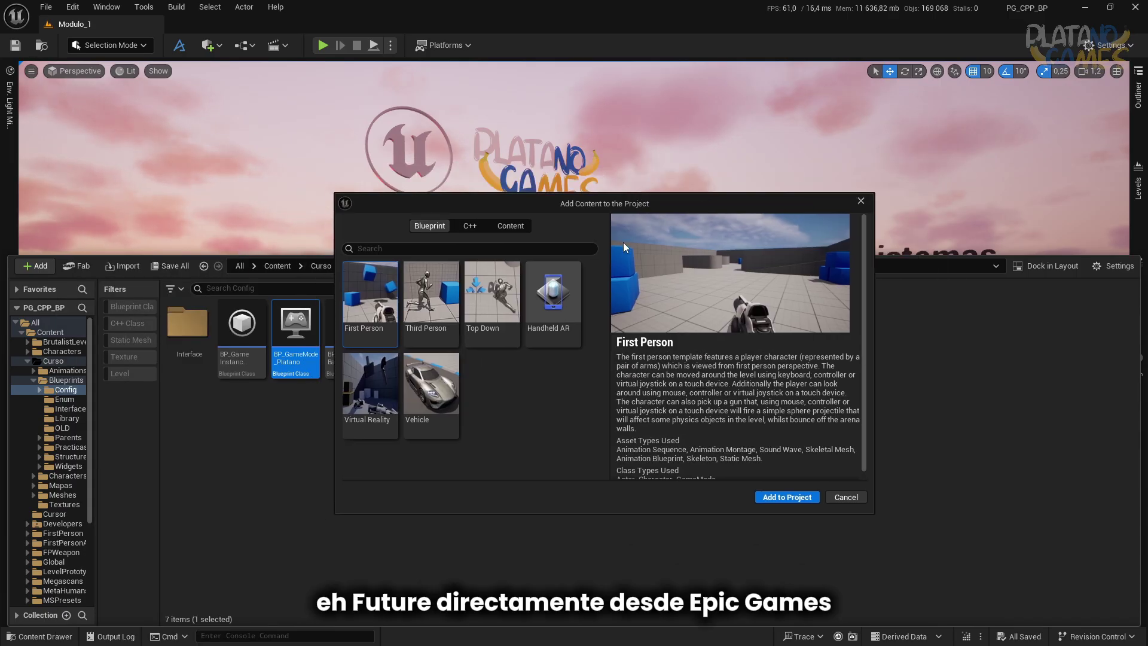
{"action": "left_click", "coordinate": [845, 497]}
{"action": "left_click", "coordinate": [36, 637]}
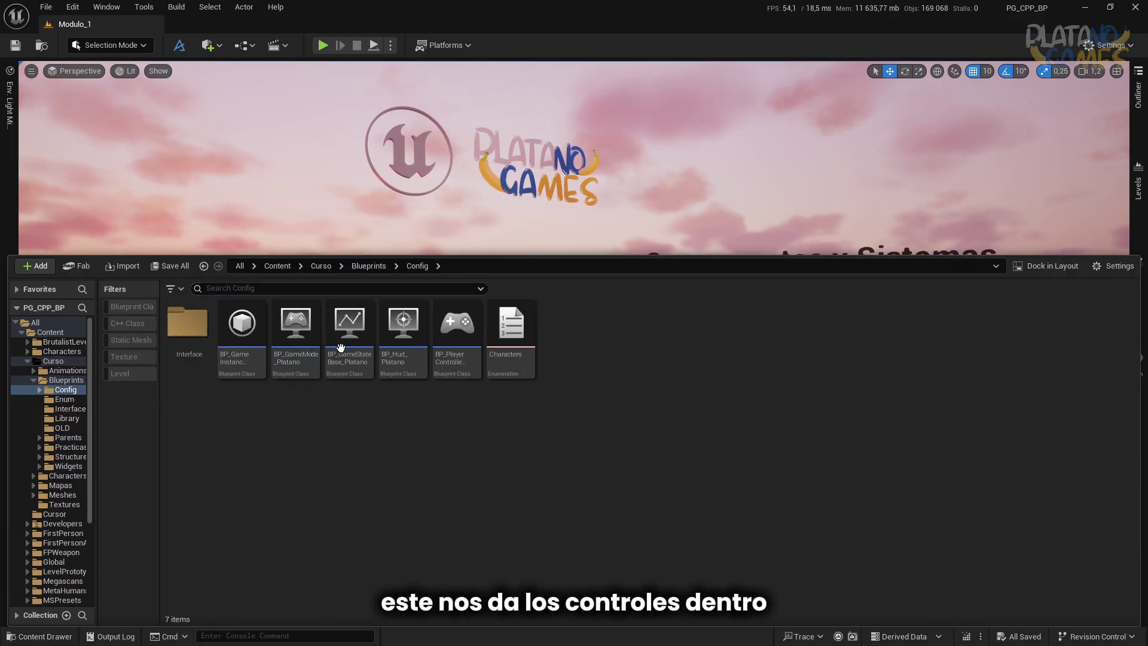
{"action": "left_click", "coordinate": [36, 636]}
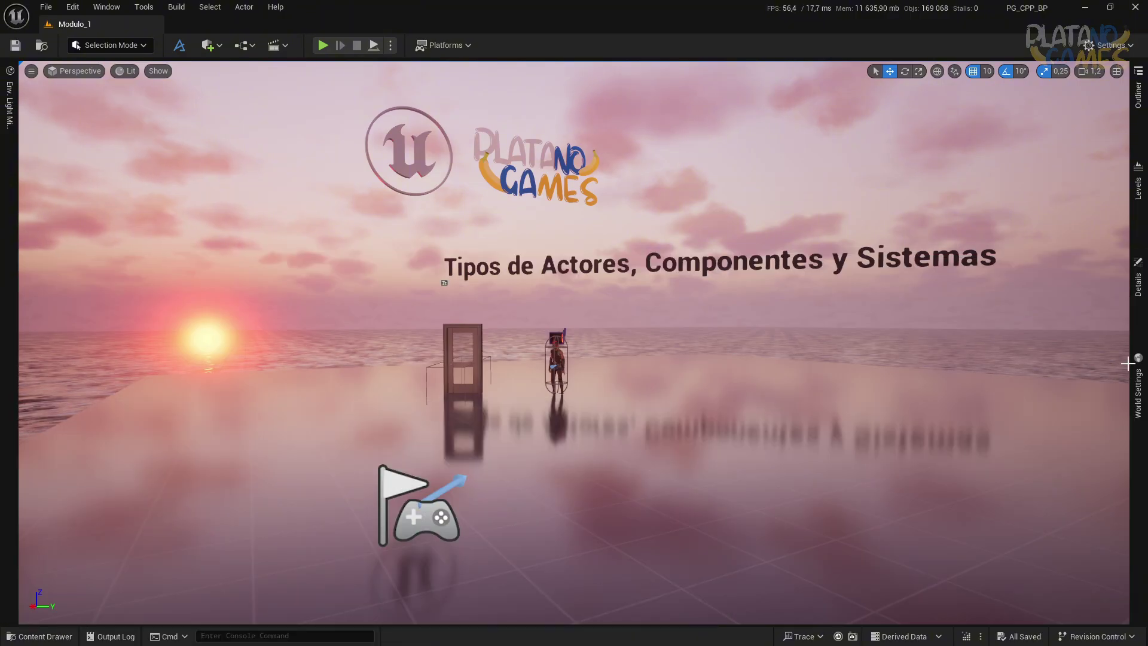
- Set GameMode Override to BP_ThirdPersonGameMode and browse to its default pawn class asset
{"action": "left_click", "coordinate": [1137, 388]}
{"action": "left_click", "coordinate": [894, 156]}
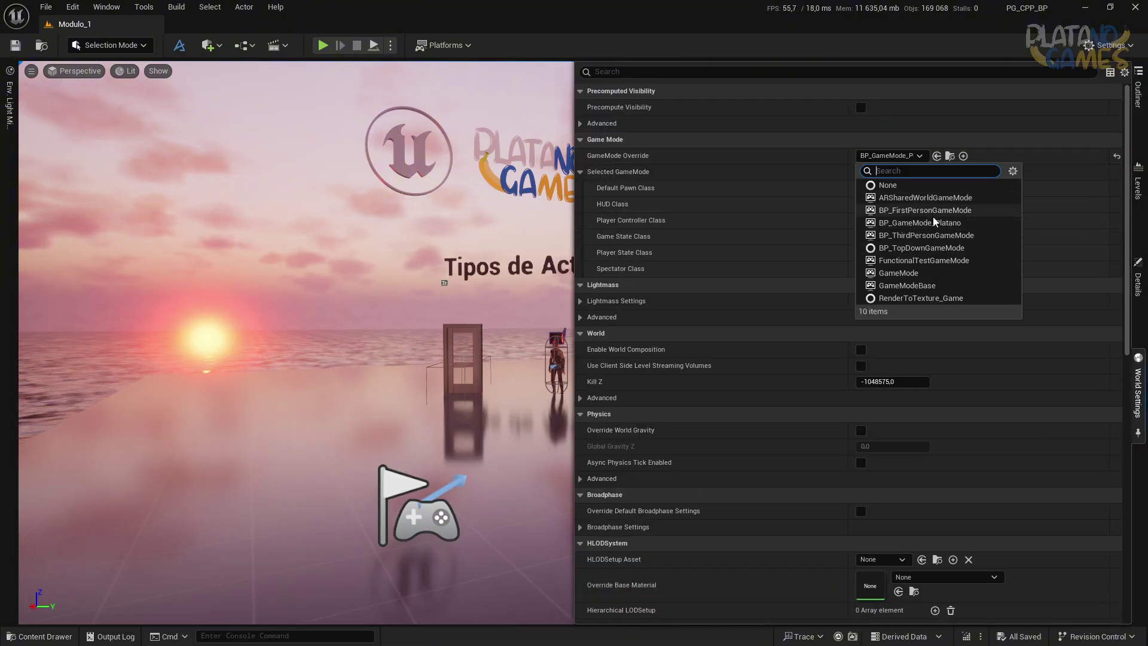
{"action": "left_click", "coordinate": [948, 225]}
{"action": "left_click", "coordinate": [949, 188]}
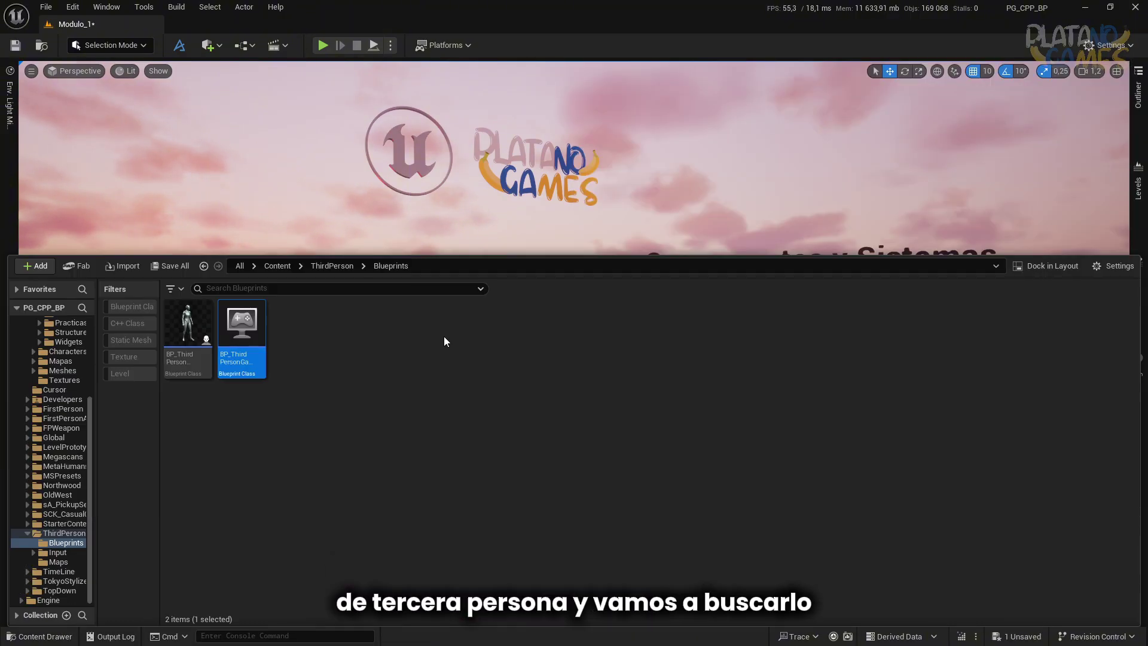
- Open BP_ThirdPersonCharacter and pan its EventGraph over the movement, camera input and Add Input Mapping nodes
{"action": "double_click", "coordinate": [197, 339]}
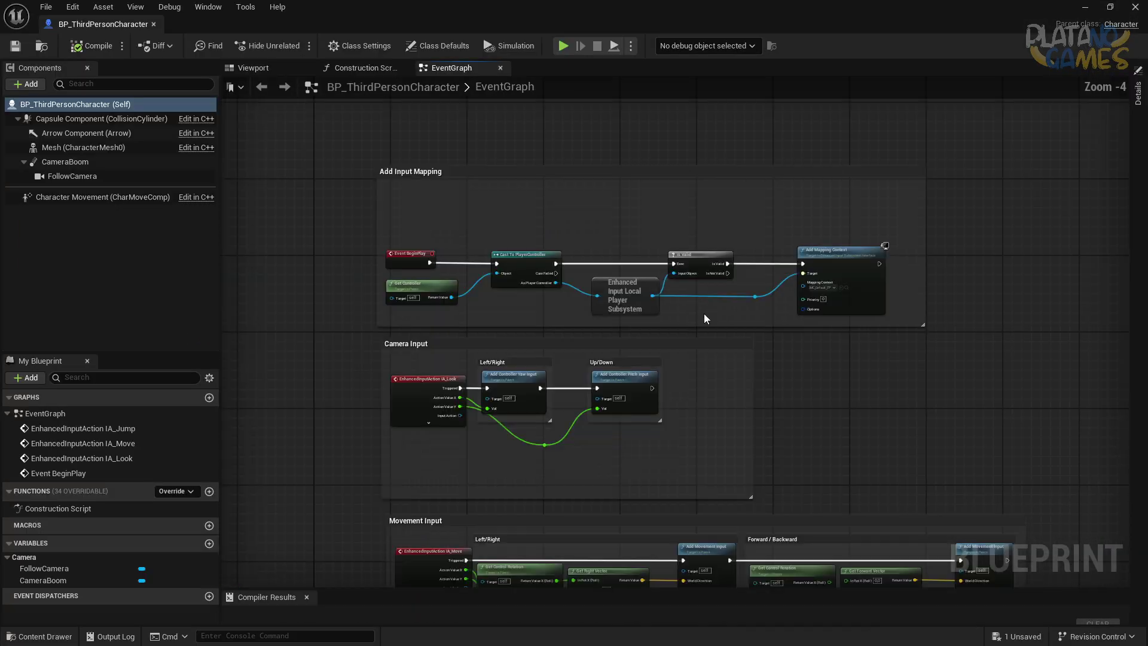
{"action": "scroll", "coordinate": [485, 281], "scroll_direction": "down", "scroll_amount": 2}
{"action": "scroll", "coordinate": [418, 475], "scroll_direction": "up", "scroll_amount": 3}
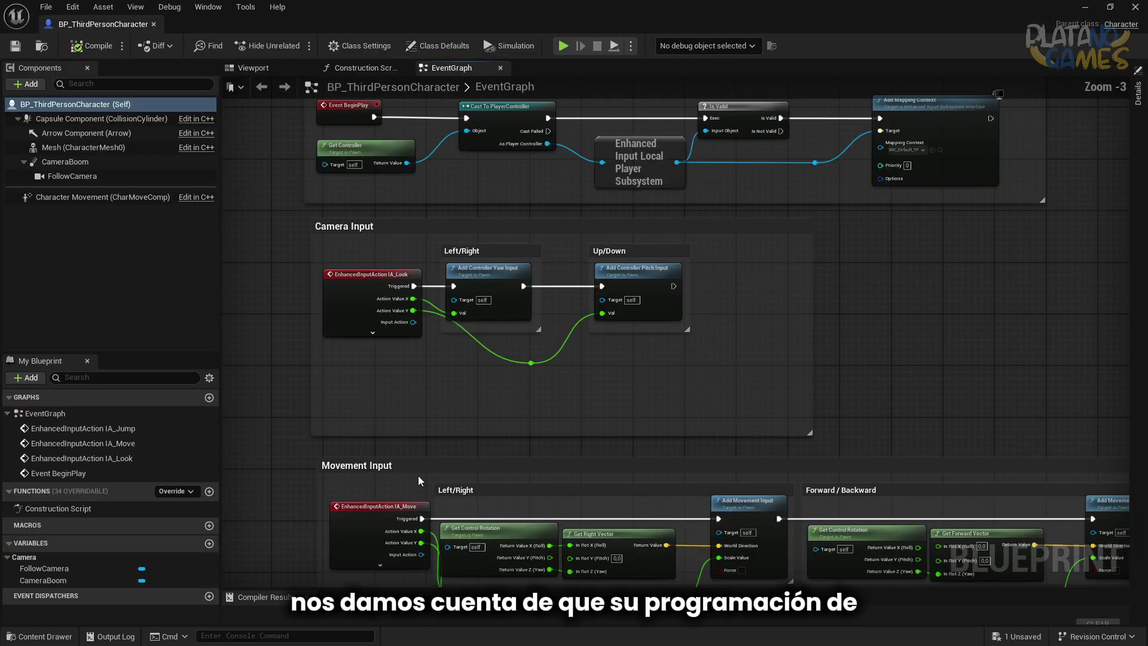
{"action": "mouse_move", "coordinate": [593, 459]}
{"action": "right_mouse_down"}
{"action": "mouse_move", "coordinate": [625, 240]}
{"action": "mouse_move", "coordinate": [578, 473]}
{"action": "right_mouse_up"}
{"action": "right_click_drag", "start_coordinate": [576, 263], "coordinate": [538, 463]}
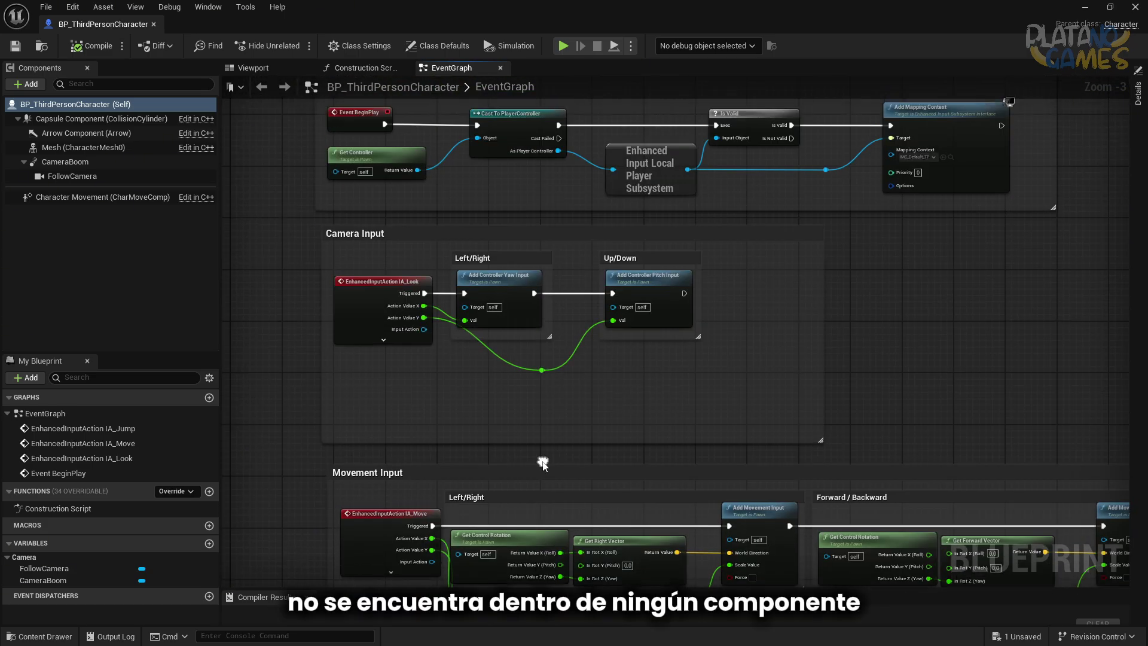
{"action": "right_click_drag", "start_coordinate": [577, 277], "coordinate": [581, 401]}
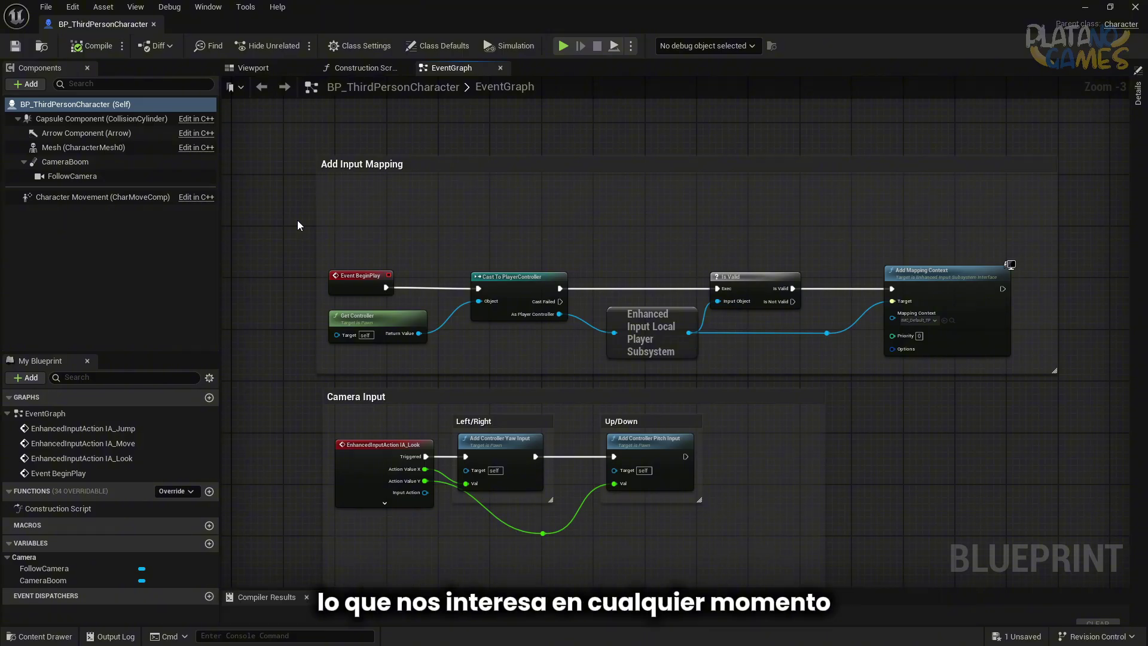
{"action": "right_click_drag", "start_coordinate": [347, 441], "coordinate": [338, 429]}
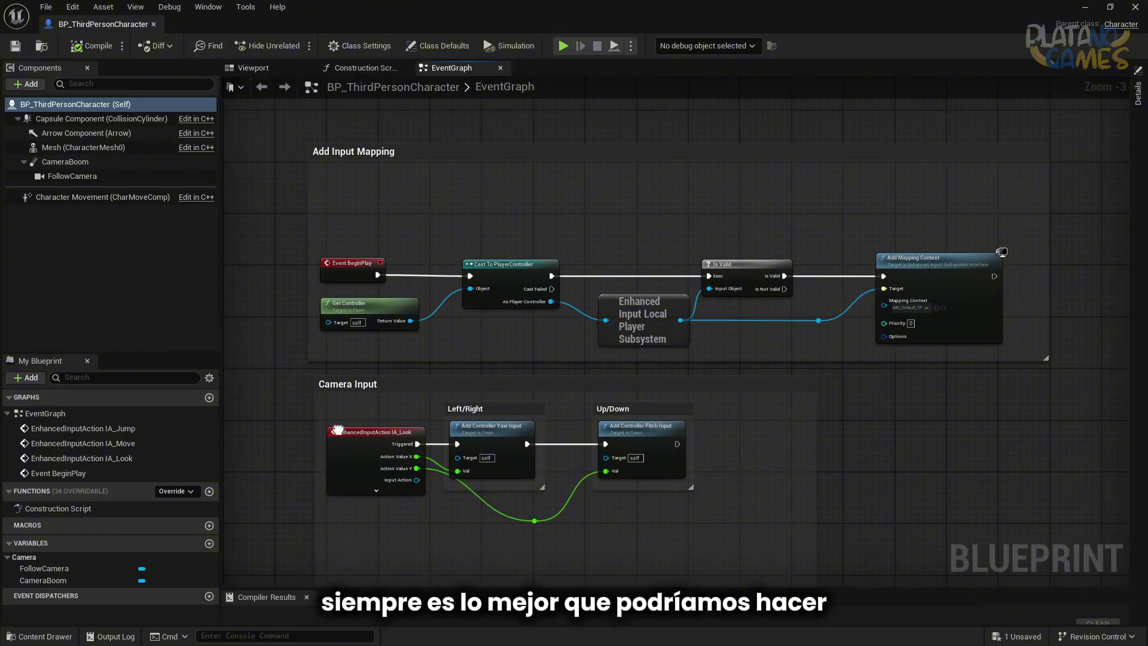
{"action": "scroll", "coordinate": [333, 340], "scroll_direction": "down", "scroll_amount": 3}
{"action": "scroll", "coordinate": [329, 368], "scroll_direction": "up", "scroll_amount": 1}
{"action": "right_click_drag", "start_coordinate": [329, 368], "coordinate": [352, 333]}
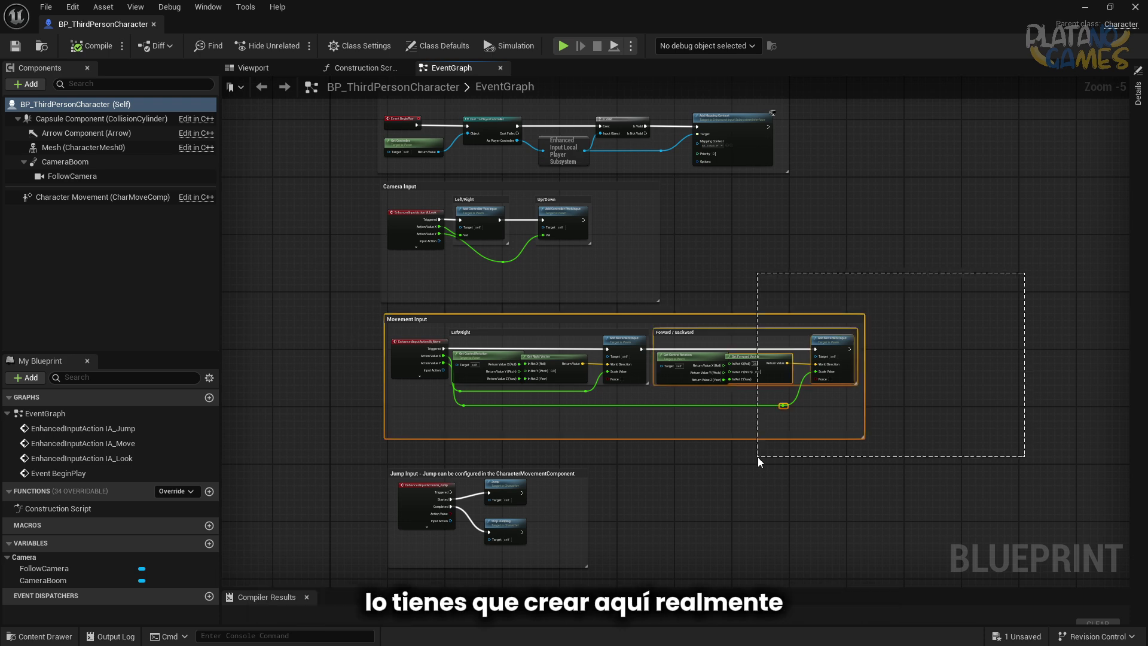
{"action": "left_click_drag", "start_coordinate": [1025, 274], "coordinate": [755, 481]}
{"action": "left_click_drag", "start_coordinate": [785, 378], "coordinate": [791, 377]}
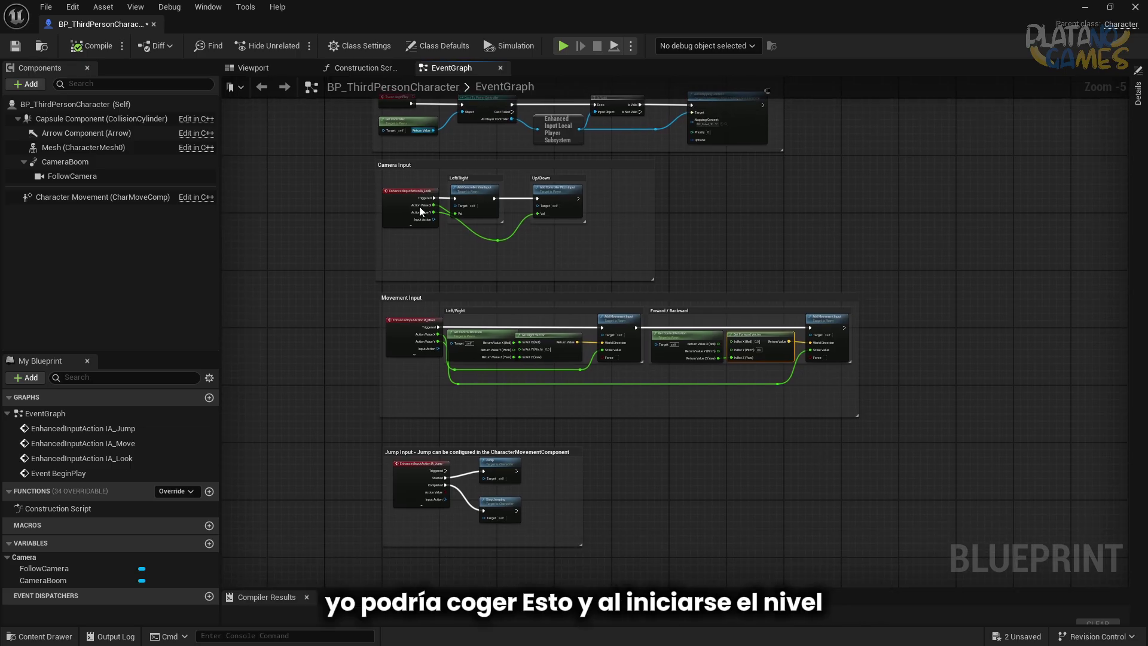
{"action": "key", "text": "ctrl+s"}
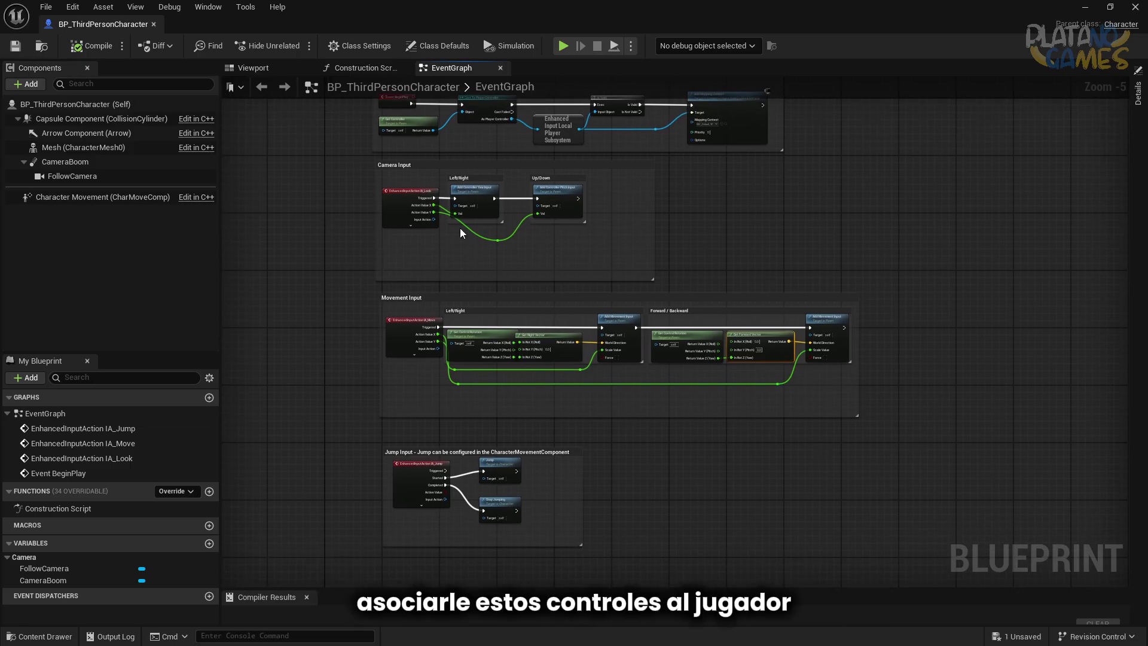
{"action": "right_click_drag", "start_coordinate": [331, 260], "coordinate": [342, 314]}
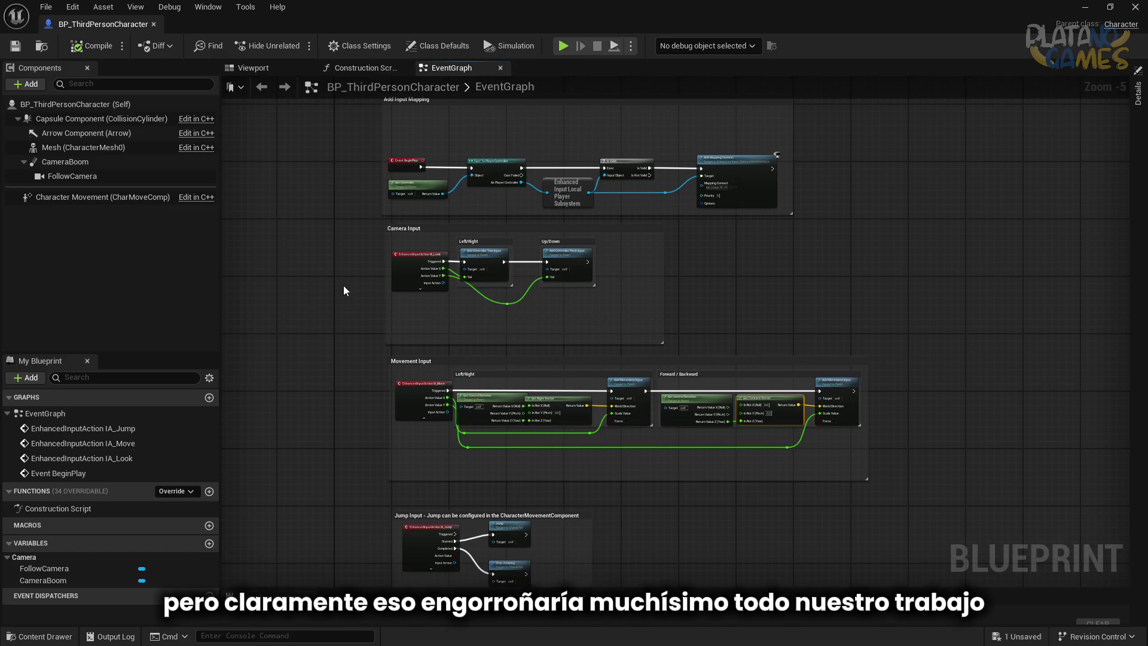
{"action": "right_click_drag", "start_coordinate": [344, 285], "coordinate": [355, 373]}
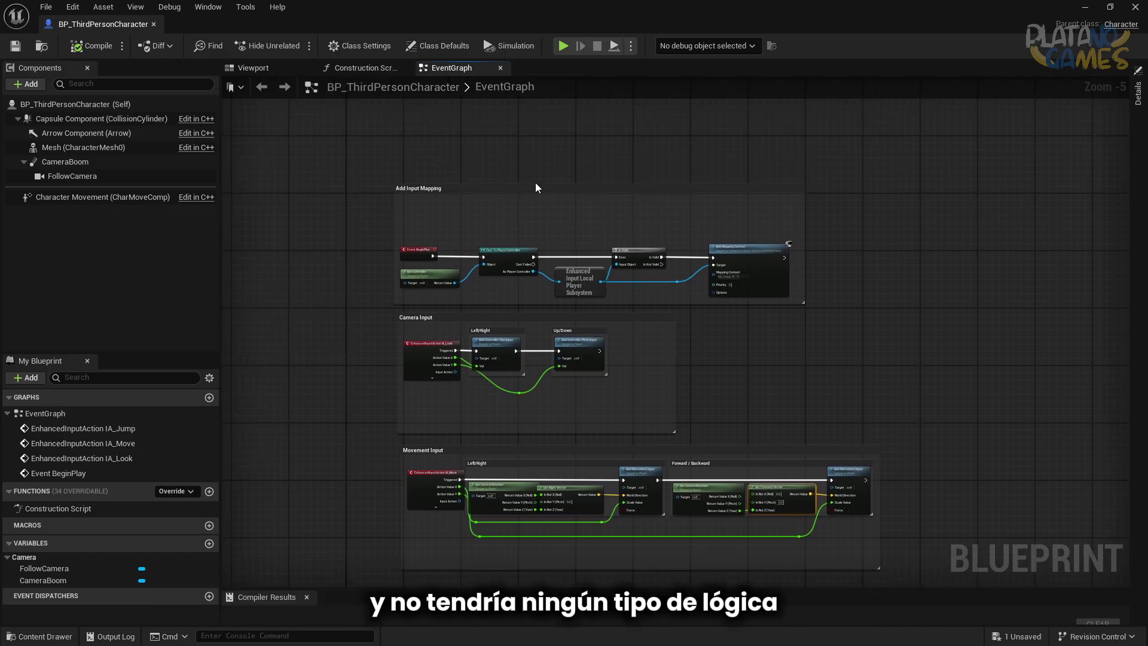
{"action": "left_click_drag", "start_coordinate": [536, 183], "coordinate": [535, 225]}
{"action": "right_click_drag", "start_coordinate": [349, 339], "coordinate": [328, 257]}
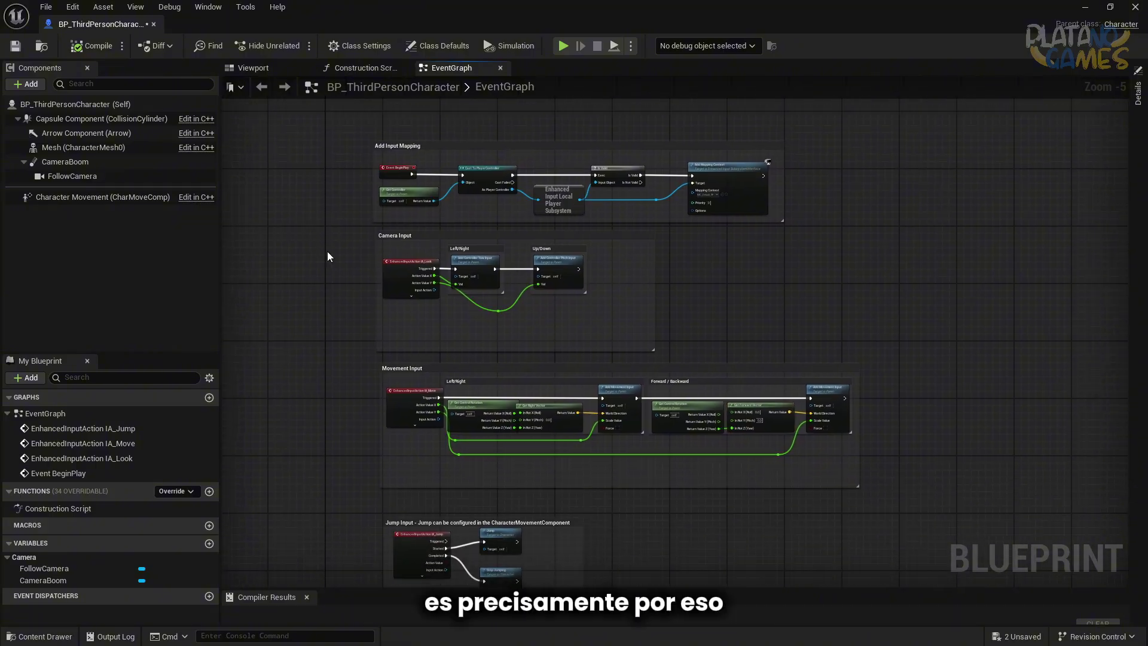